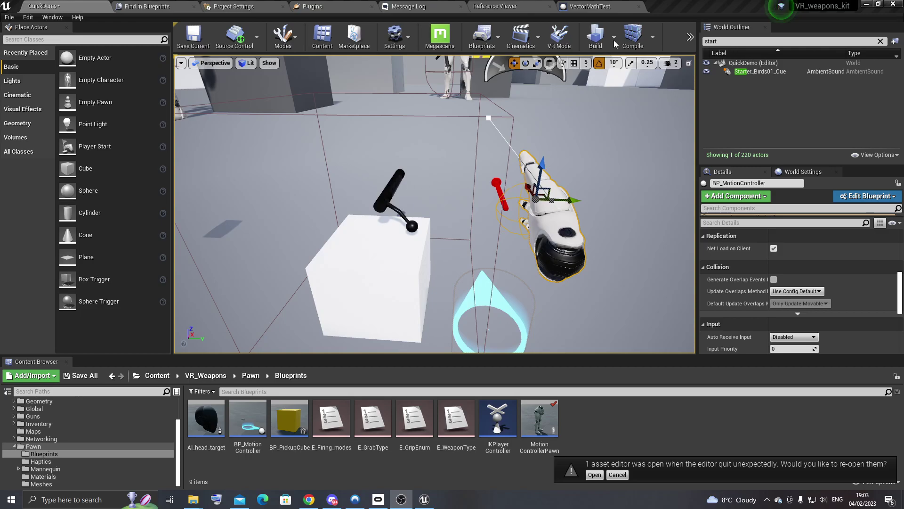
# - Simulate the QuickDemo level and drag the hand along its Y axis over the cube so the bolt rolls
pyautogui.click(688, 39)
pyautogui.moveTo(714, 68)
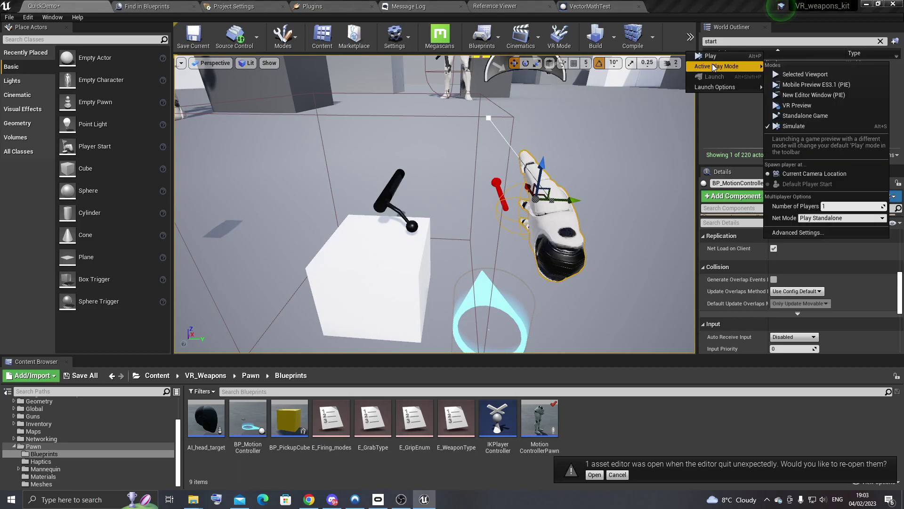
pyautogui.click(794, 126)
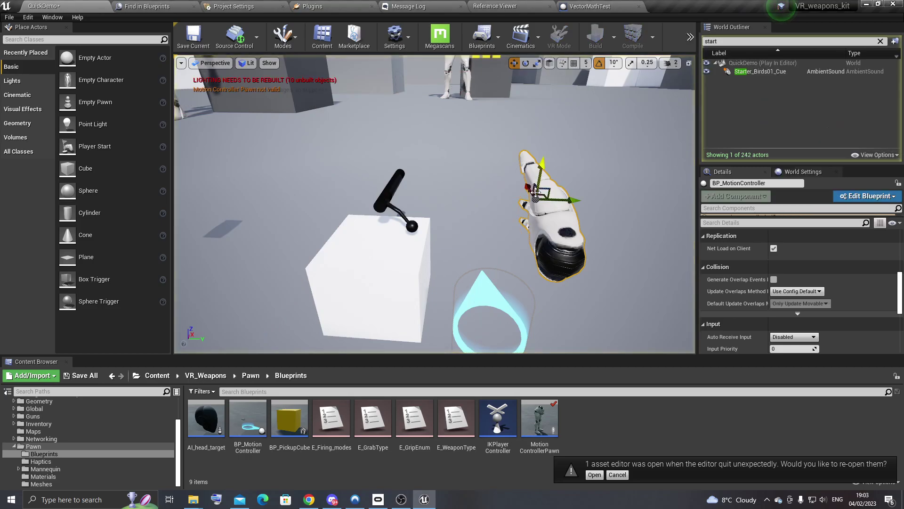
pyautogui.moveTo(562, 201)
pyautogui.mouseDown()
pyautogui.moveTo(487, 197)
pyautogui.moveTo(485, 99)
pyautogui.moveTo(415, 132)
pyautogui.moveTo(566, 152)
pyautogui.moveTo(553, 135)
pyautogui.moveTo(415, 108)
pyautogui.moveTo(405, 197)
pyautogui.moveTo(445, 231)
pyautogui.moveTo(545, 175)
pyautogui.moveTo(542, 167)
pyautogui.moveTo(383, 188)
pyautogui.moveTo(490, 117)
pyautogui.moveTo(549, 175)
pyautogui.moveTo(549, 157)
pyautogui.moveTo(394, 131)
pyautogui.moveTo(464, 57)
pyautogui.moveTo(525, 191)
pyautogui.moveTo(532, 117)
pyautogui.moveTo(424, 139)
pyautogui.moveTo(407, 118)
pyautogui.moveTo(536, 111)
pyautogui.moveTo(524, 202)
pyautogui.moveTo(556, 191)
pyautogui.moveTo(454, 132)
pyautogui.moveTo(534, 114)
pyautogui.moveTo(521, 172)
pyautogui.moveTo(530, 95)
pyautogui.moveTo(534, 113)
pyautogui.moveTo(550, 109)
pyautogui.mouseUp()
# - Stop the simulation and set the VectorMathTest rotate call's Rotation to Pitch
pyautogui.click(690, 37)
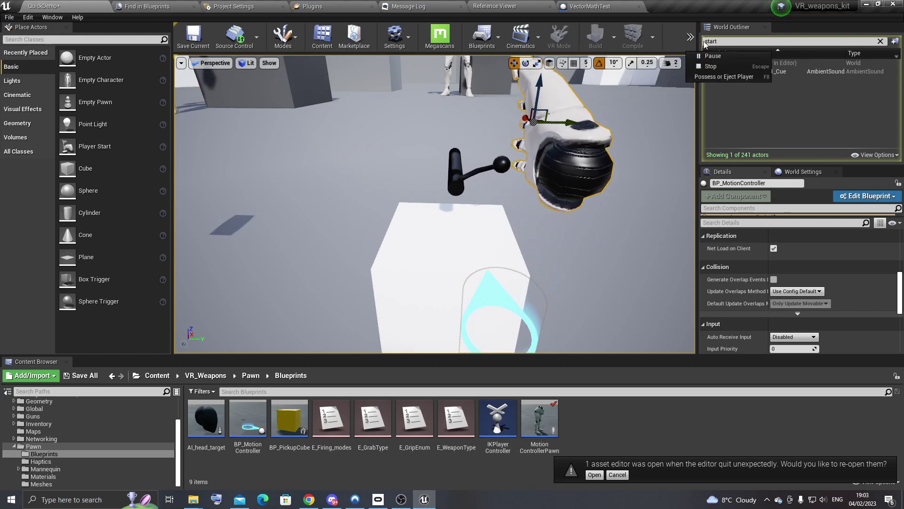
pyautogui.click(710, 66)
pyautogui.click(612, 6)
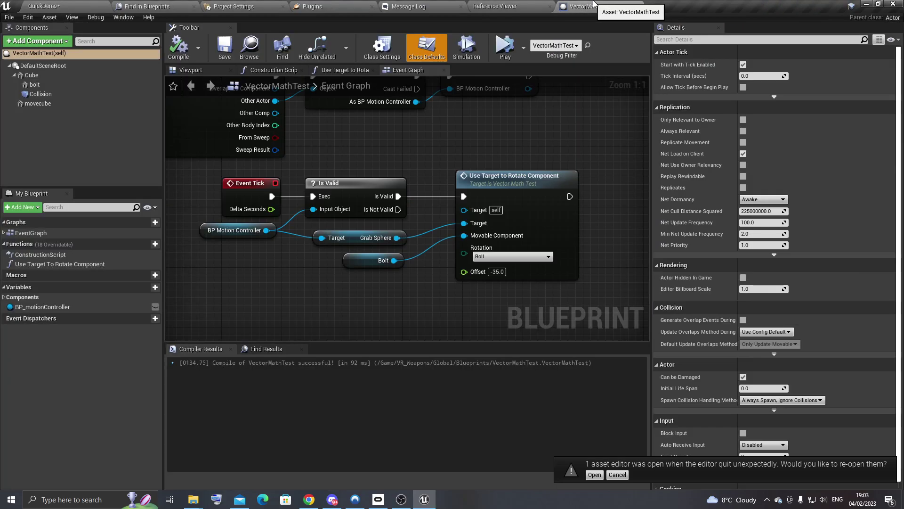
pyautogui.click(502, 257)
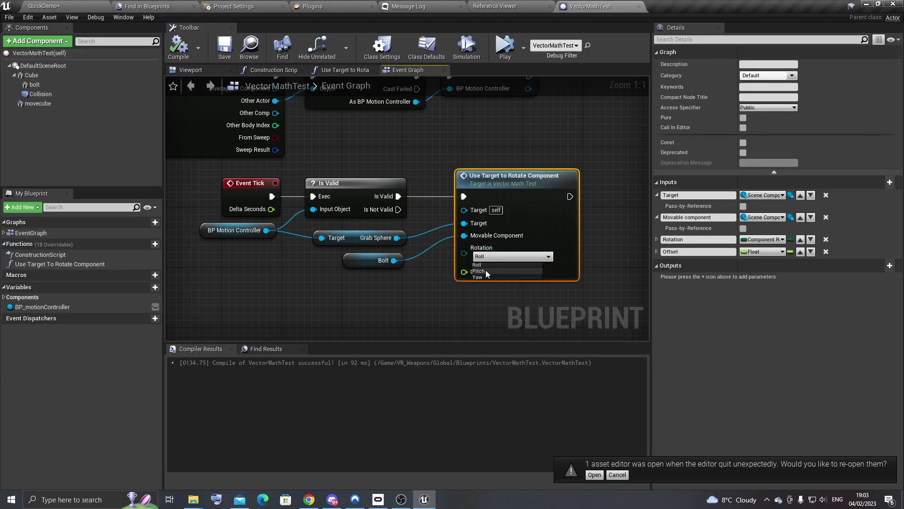
pyautogui.click(485, 270)
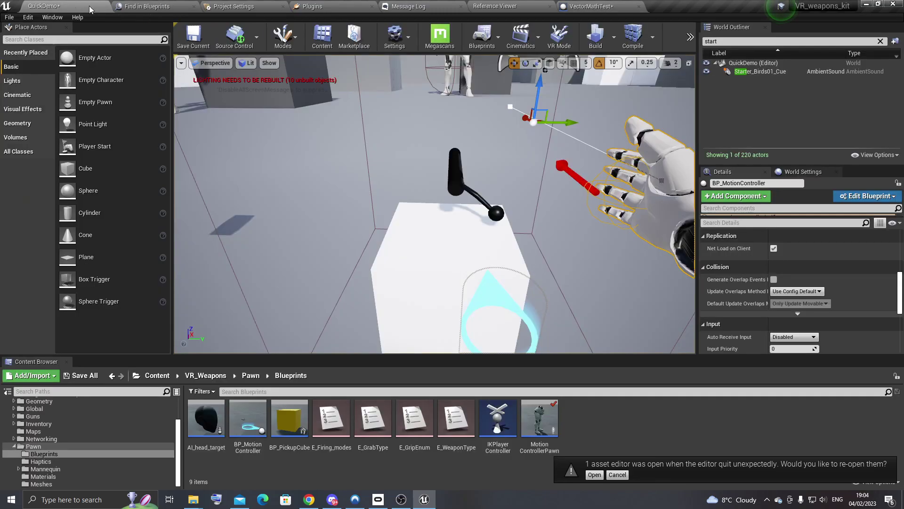
# - In QuickDemo, focus on the hand and play the level to test the Pitch rotation, then stop
pyautogui.click(45, 6)
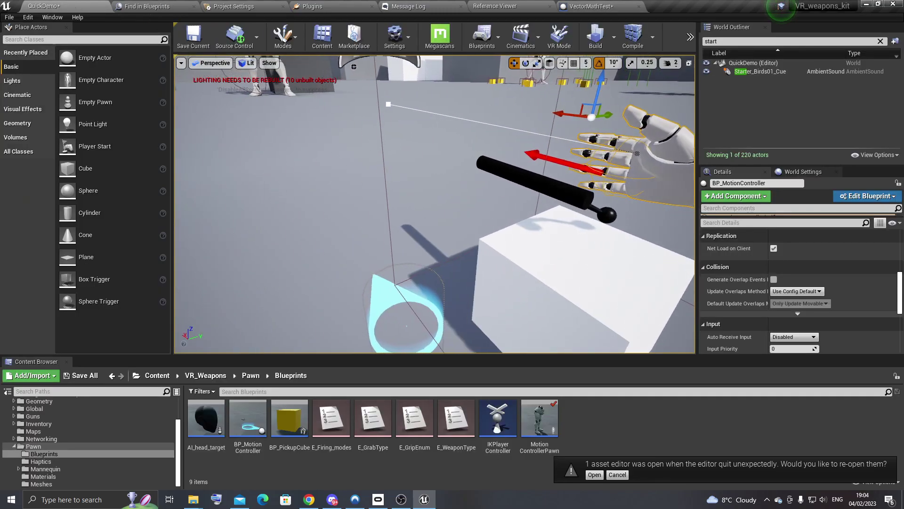
pyautogui.press('f')
pyautogui.click(690, 37)
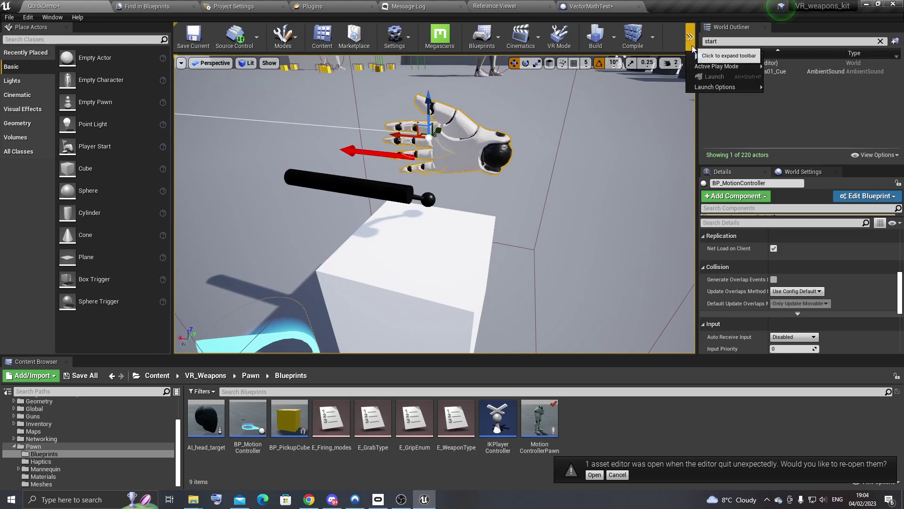
pyautogui.click(772, 54)
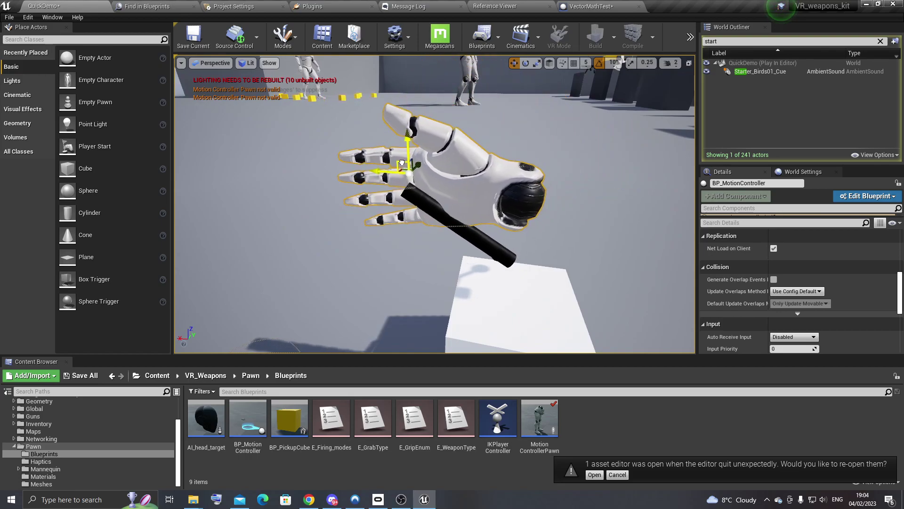
pyautogui.click(689, 37)
pyautogui.click(725, 66)
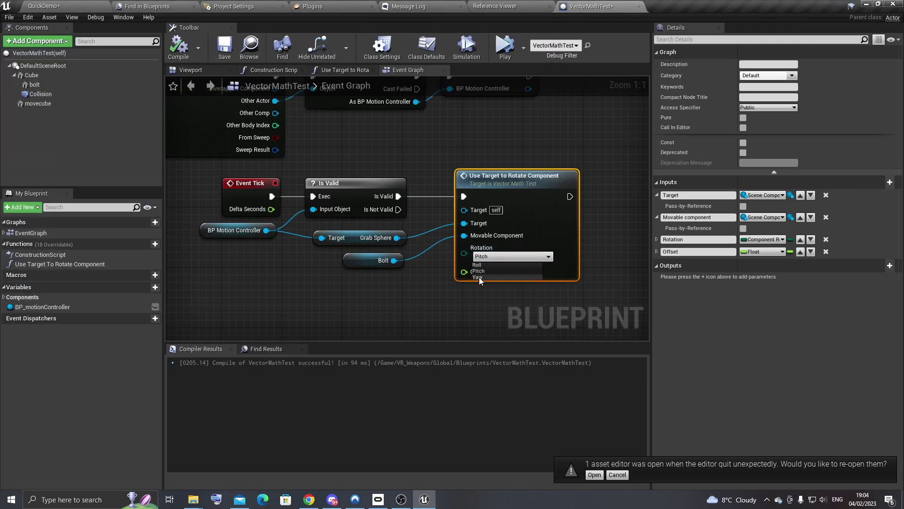
# - Set the rotation axis to Yaw and select the hand actor in the QuickDemo level
pyautogui.click(479, 277)
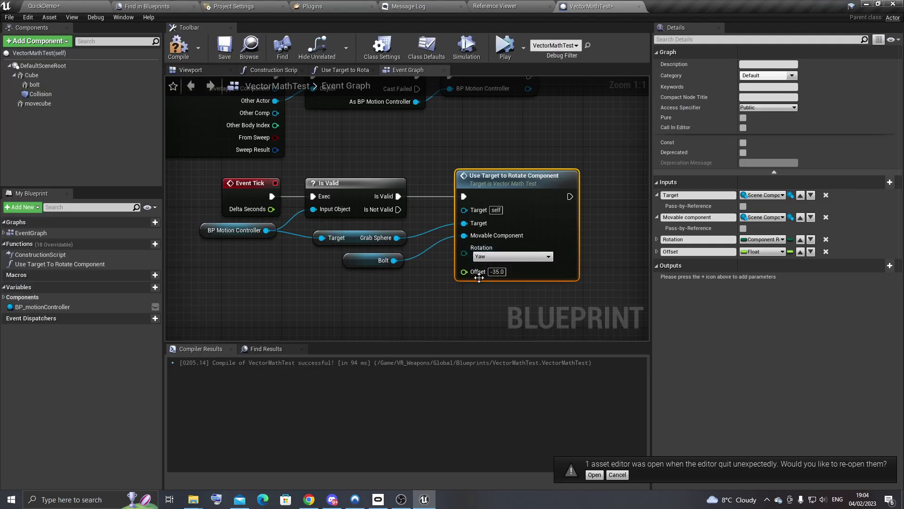
pyautogui.click(42, 5)
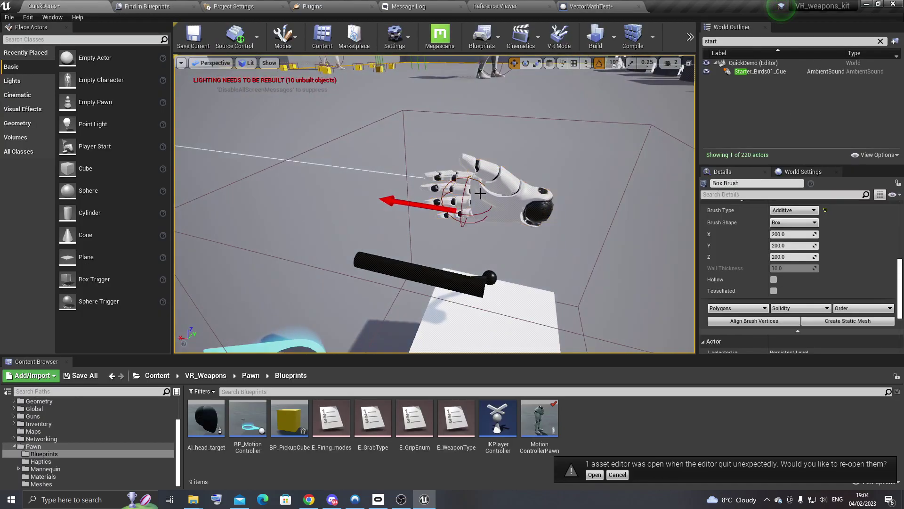
pyautogui.click(500, 175)
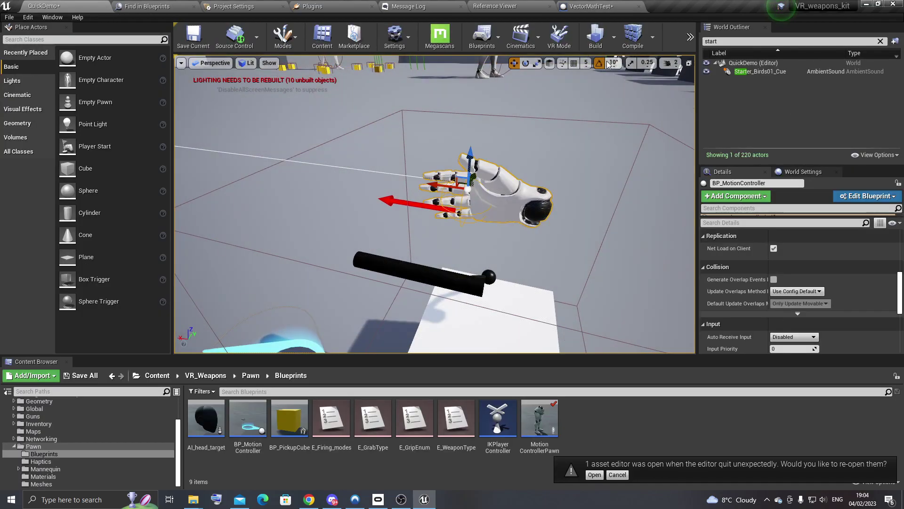
# - Simulate, raise the hand above the cube to test Yaw, then stop and view the overlap event nodes
pyautogui.click(689, 40)
pyautogui.moveTo(705, 70)
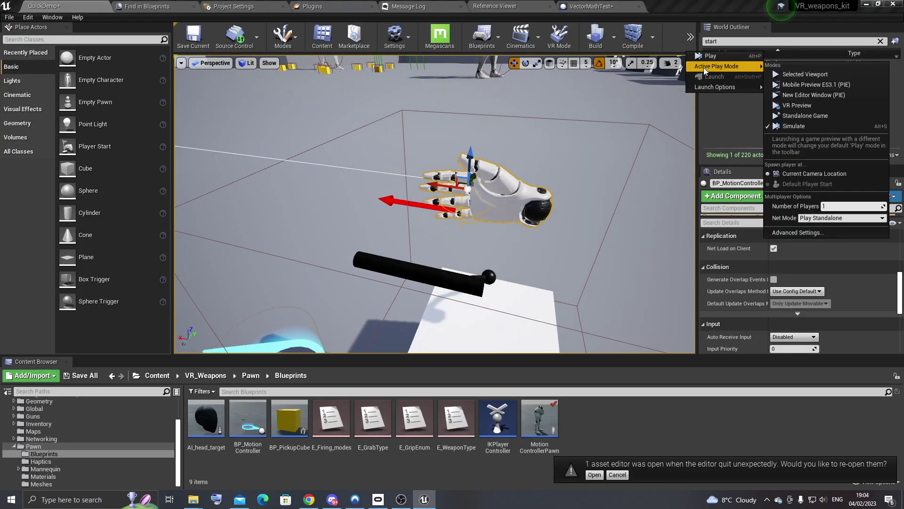
pyautogui.click(793, 126)
pyautogui.moveTo(464, 198); pyautogui.dragTo(454, 212)
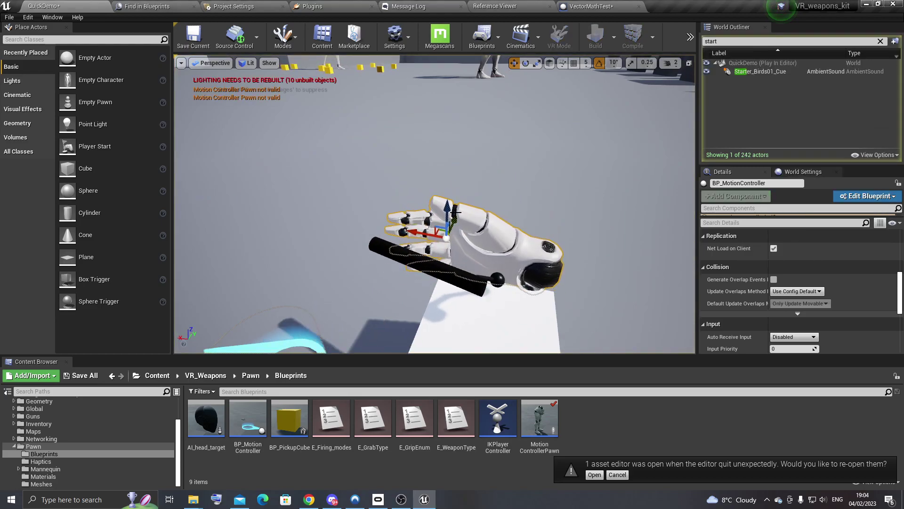
pyautogui.moveTo(451, 252); pyautogui.dragTo(485, 142)
pyautogui.click(691, 37)
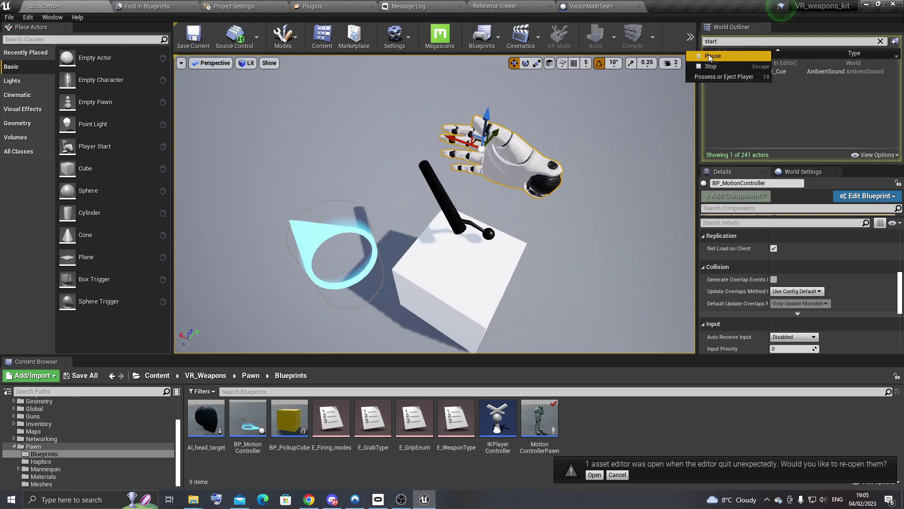
pyautogui.click(710, 67)
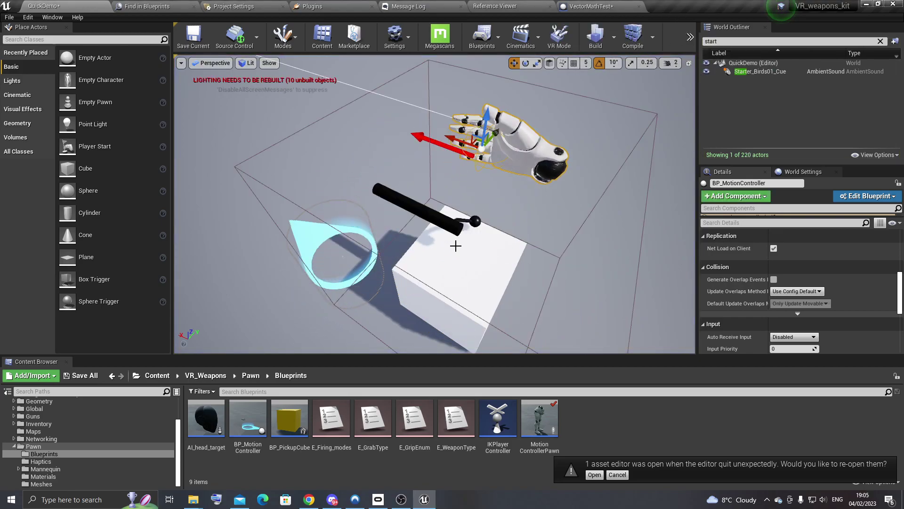
pyautogui.click(595, 6)
pyautogui.moveTo(358, 181); pyautogui.dragTo(411, 223, button='right')
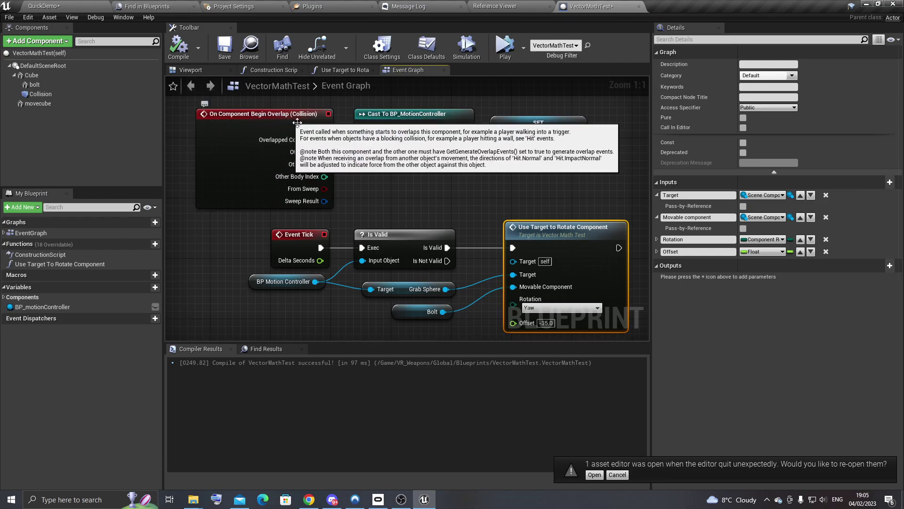
# - Inspect the Collision box in the VectorMathTest viewport, then review the overlap and tick nodes
pyautogui.click(62, 93)
pyautogui.click(220, 70)
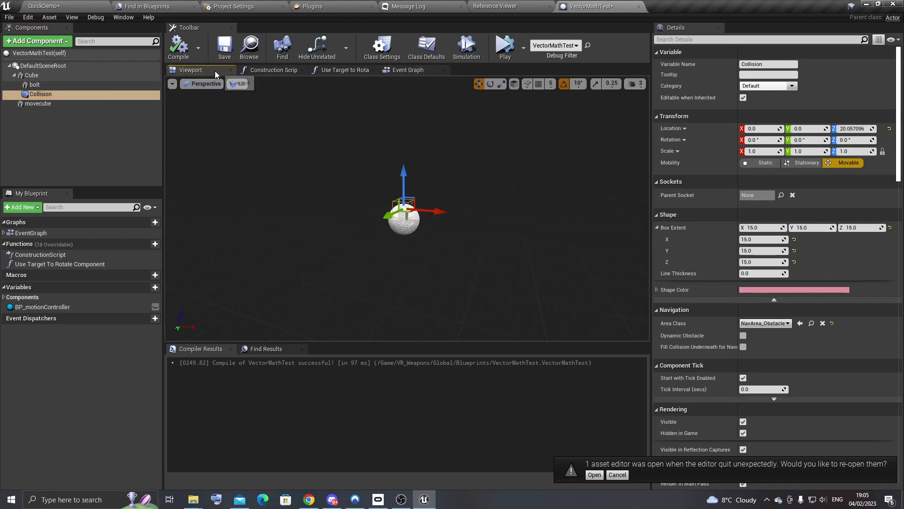
pyautogui.scroll(10, 436, 280)
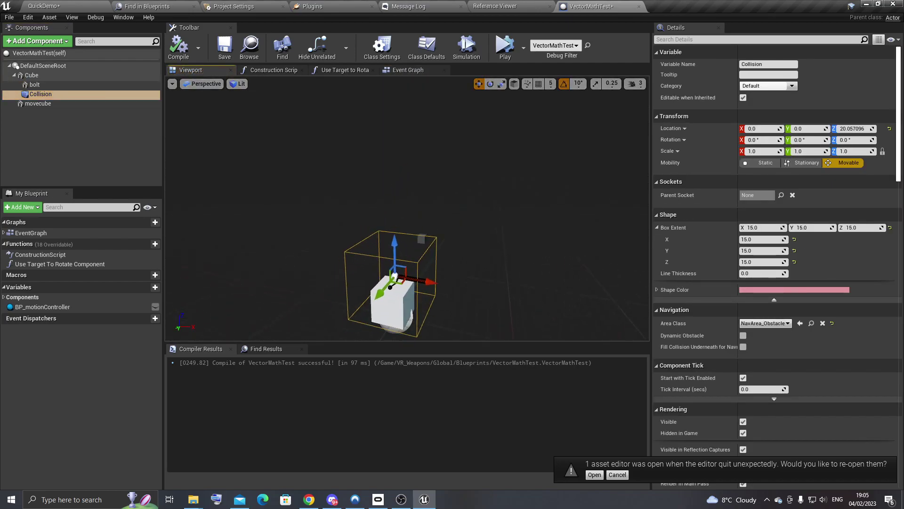
pyautogui.press('super+Down')
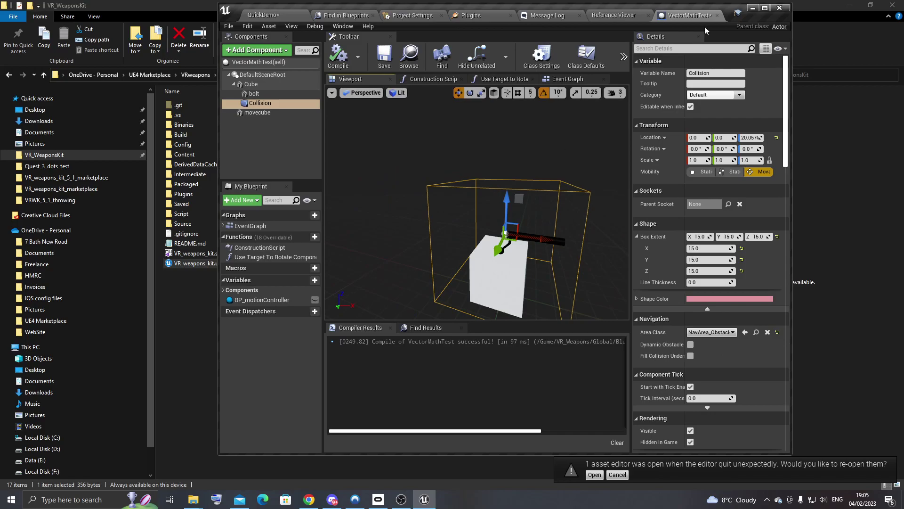
pyautogui.click(764, 8)
pyautogui.press('f')
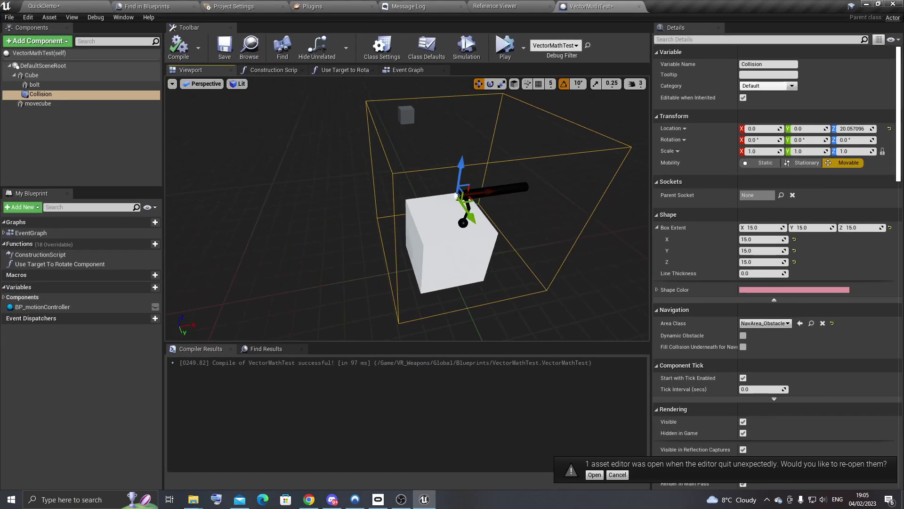
pyautogui.click(408, 71)
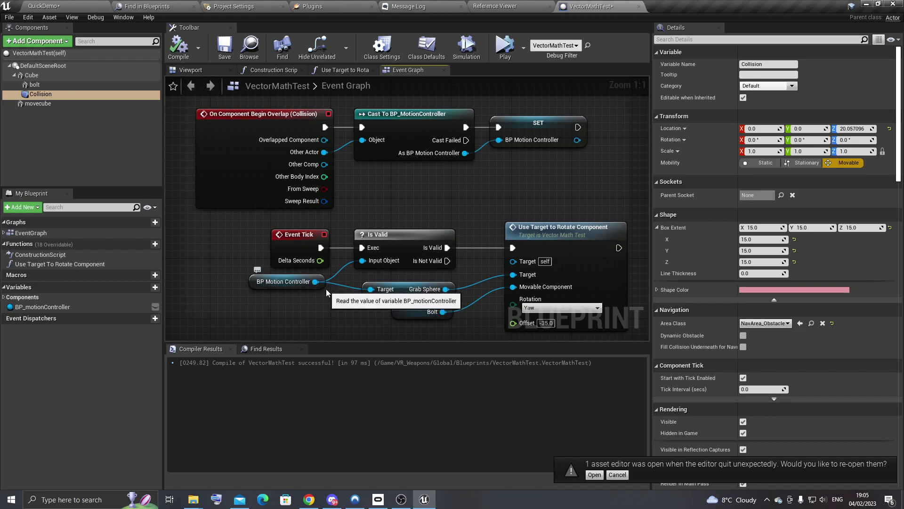
pyautogui.moveTo(427, 281); pyautogui.dragTo(378, 274, button='right')
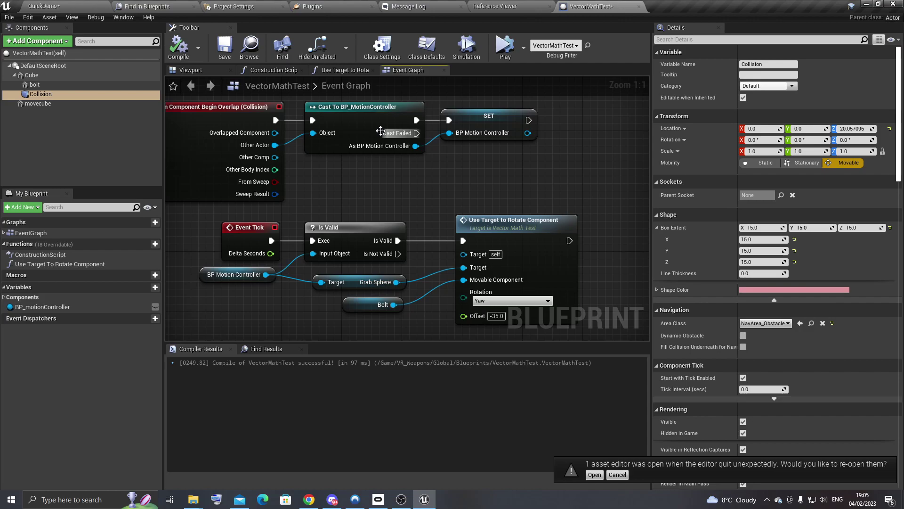
# - Open BP_MotionController from the Content Browser, select its HandMesh component, and go back to VectorMathTest
pyautogui.click(105, 5)
pyautogui.doubleClick(248, 421)
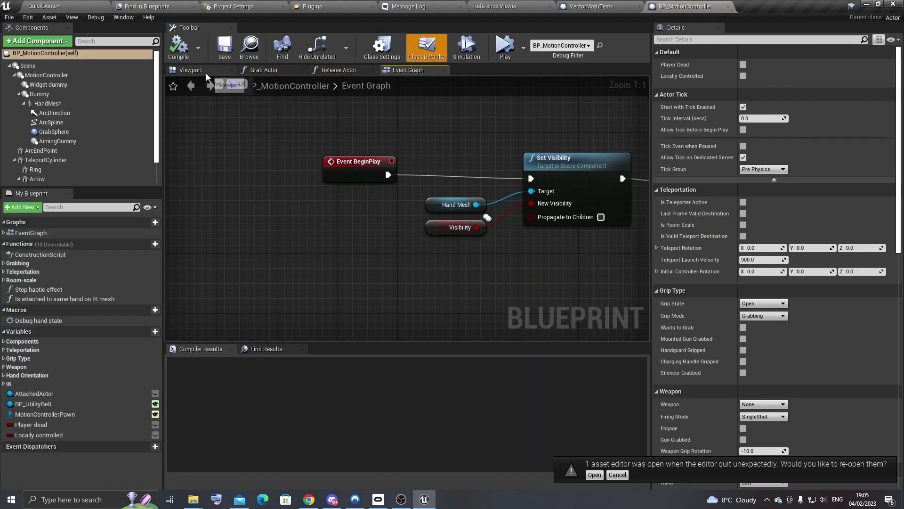
pyautogui.click(207, 74)
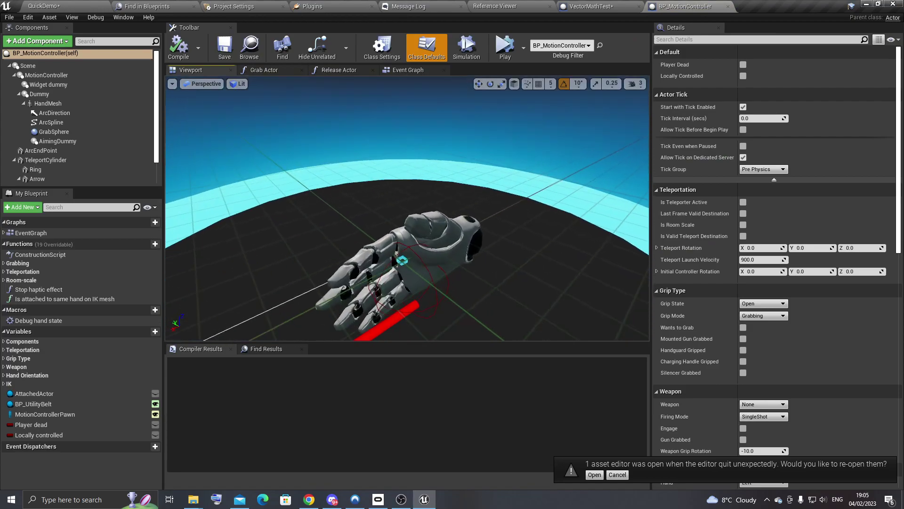
pyautogui.click(374, 206)
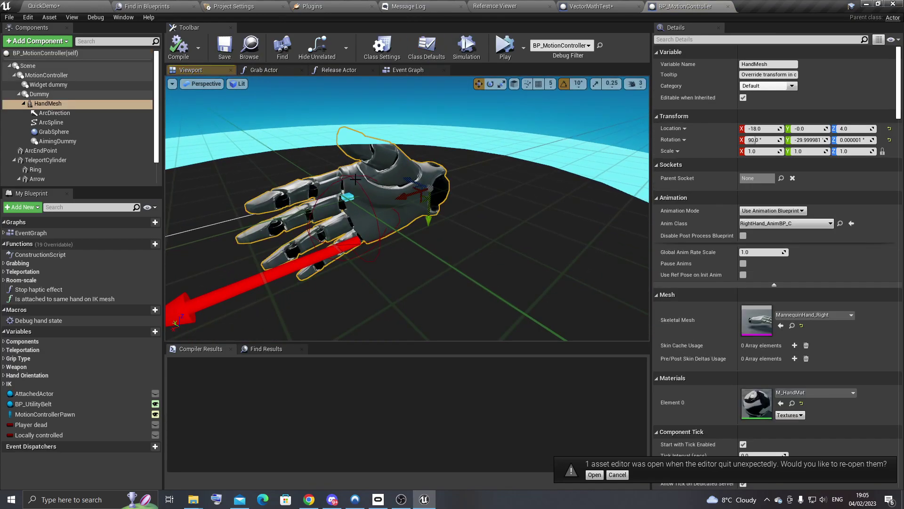
pyautogui.click(607, 7)
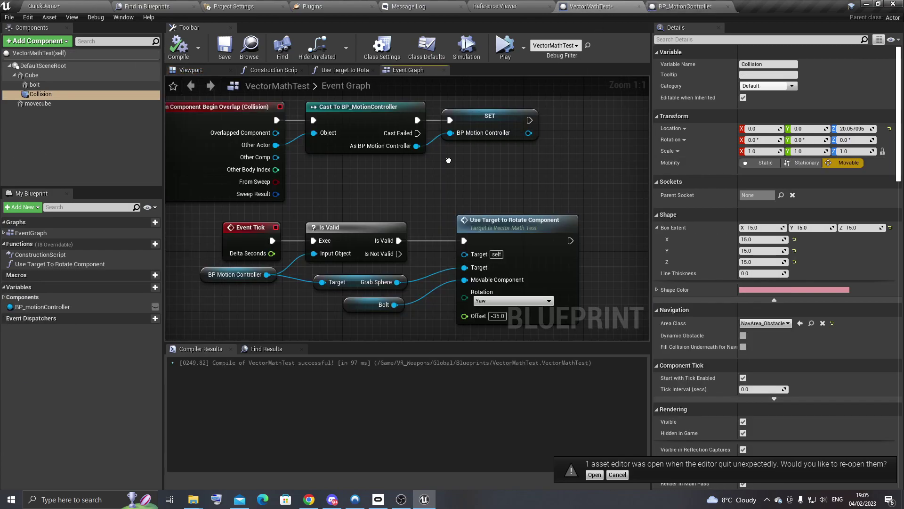
pyautogui.moveTo(489, 233); pyautogui.dragTo(513, 199, button='right')
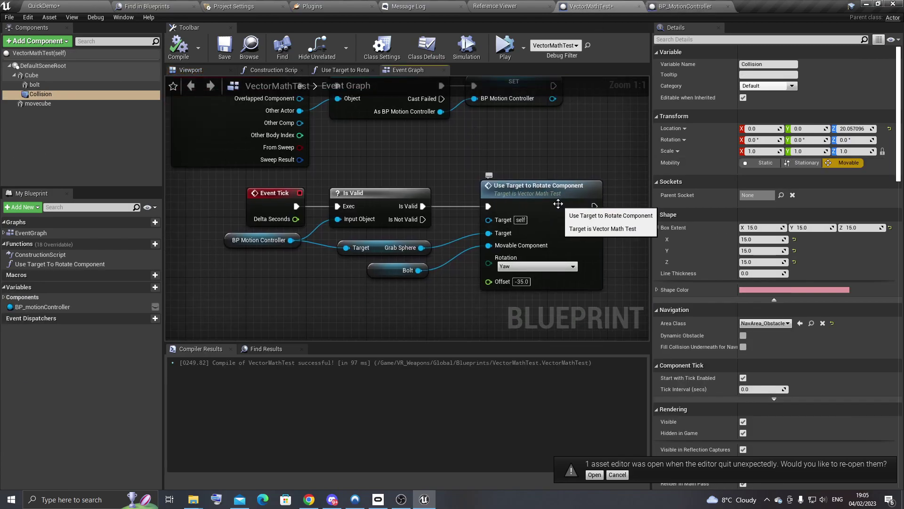
pyautogui.doubleClick(519, 199)
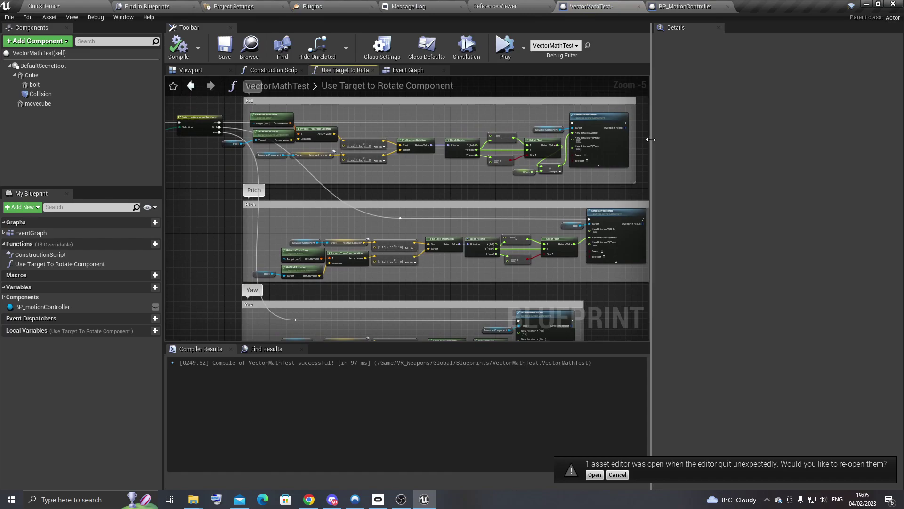
pyautogui.moveTo(651, 139); pyautogui.dragTo(699, 139)
pyautogui.scroll(6, 365, 181)
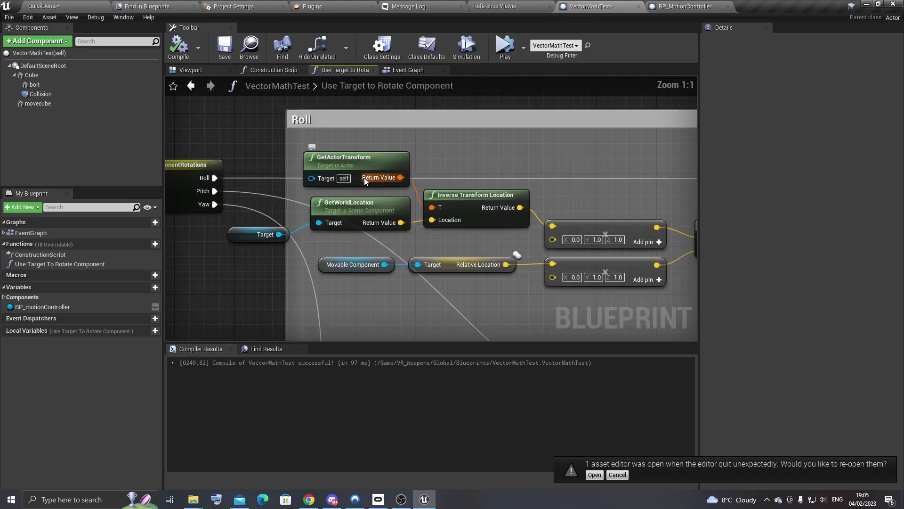
pyautogui.scroll(-2, 365, 181)
pyautogui.moveTo(551, 165); pyautogui.dragTo(554, 84, button='right')
pyautogui.scroll(-1, 255, 170)
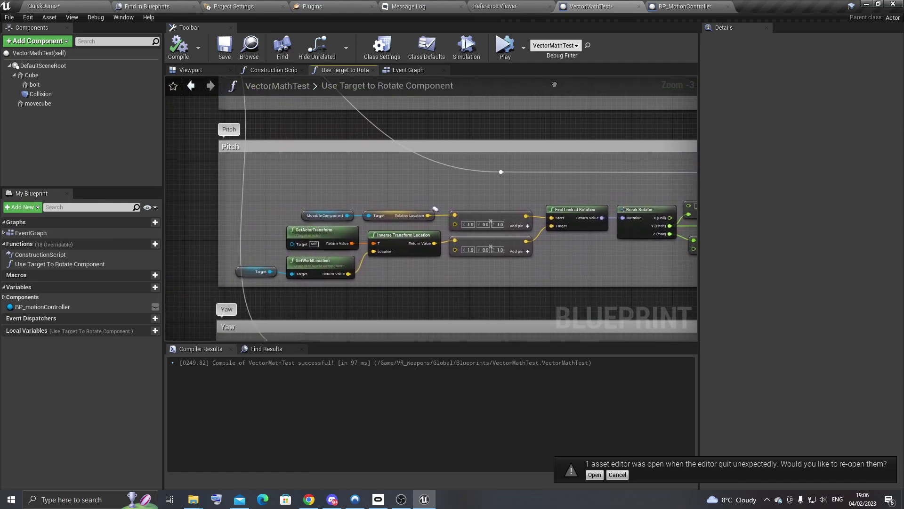
pyautogui.scroll(1, 405, 165)
pyautogui.moveTo(405, 165); pyautogui.dragTo(427, 159, button='right')
pyautogui.scroll(1, 423, 165)
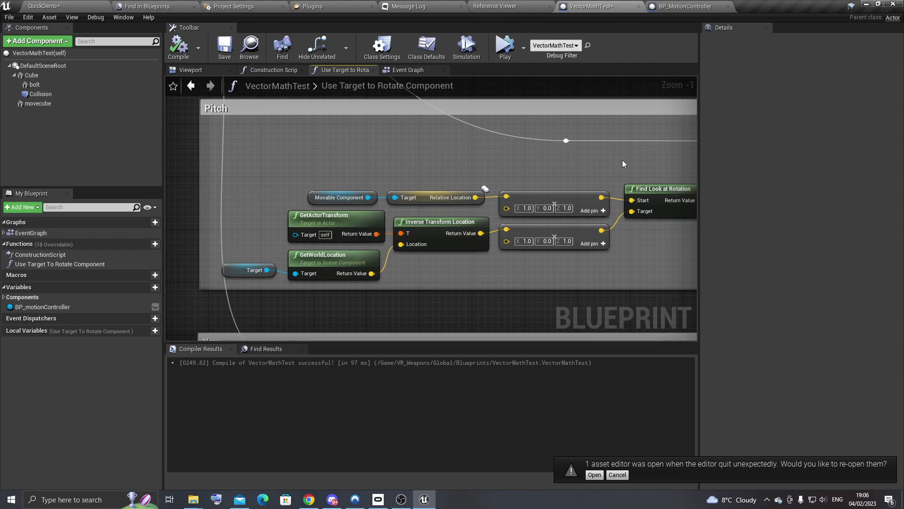
pyautogui.moveTo(622, 163); pyautogui.dragTo(391, 165, button='right')
pyautogui.moveTo(558, 162); pyautogui.dragTo(450, 166, button='right')
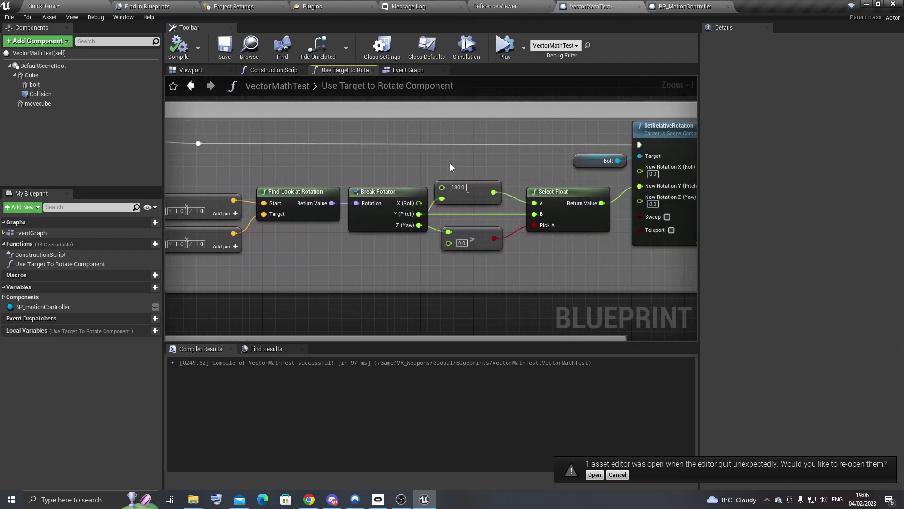
pyautogui.scroll(-1, 424, 167)
pyautogui.scroll(-1, 395, 167)
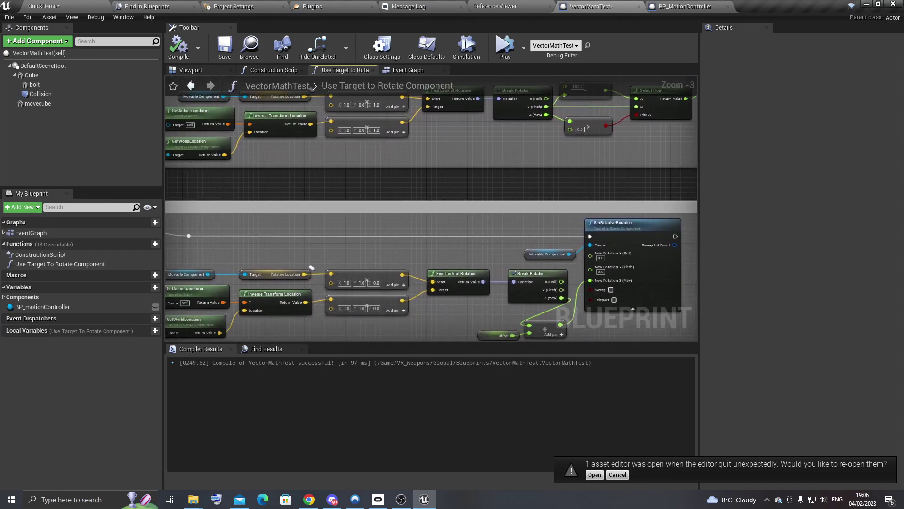
pyautogui.scroll(1, 353, 180)
pyautogui.moveTo(361, 186); pyautogui.dragTo(368, 207, button='right')
pyautogui.scroll(1, 367, 207)
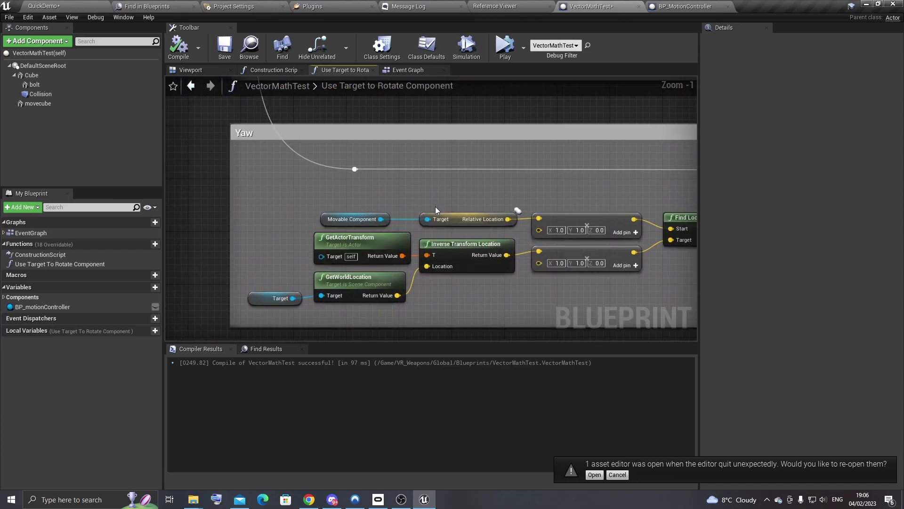
pyautogui.moveTo(565, 176); pyautogui.dragTo(500, 175, button='right')
pyautogui.scroll(-3, 411, 209)
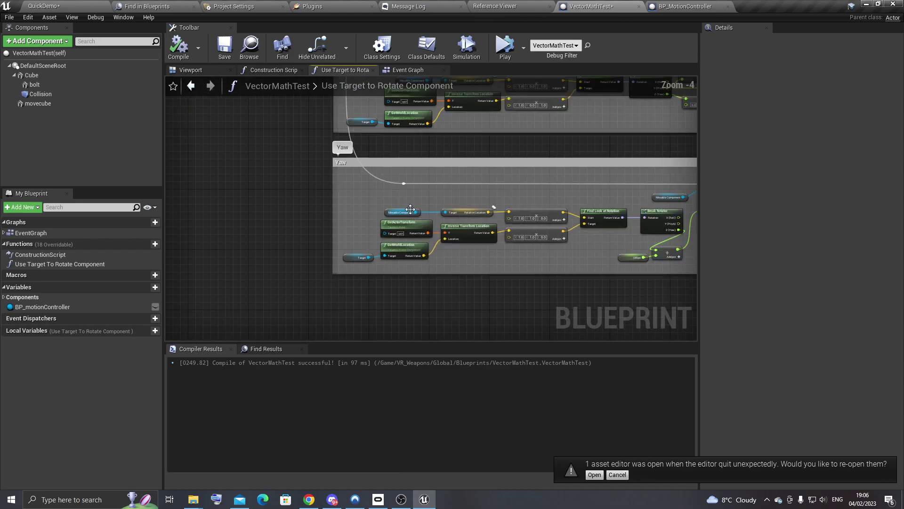
pyautogui.moveTo(411, 209); pyautogui.dragTo(354, 208, button='right')
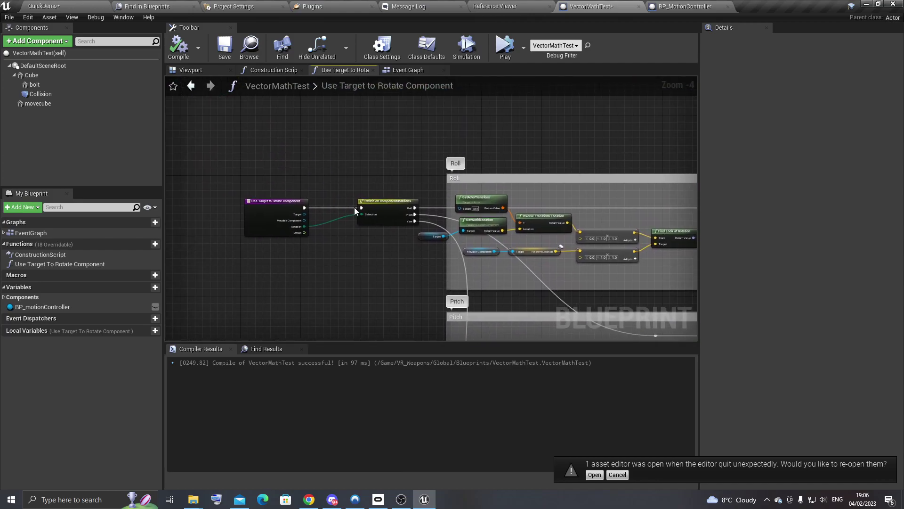
pyautogui.scroll(3, 354, 207)
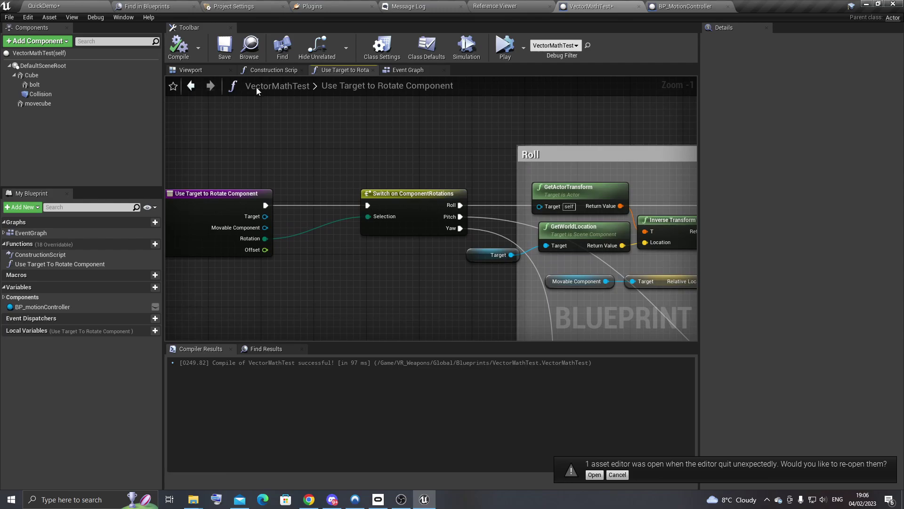
pyautogui.moveTo(282, 208); pyautogui.dragTo(319, 190, button='right')
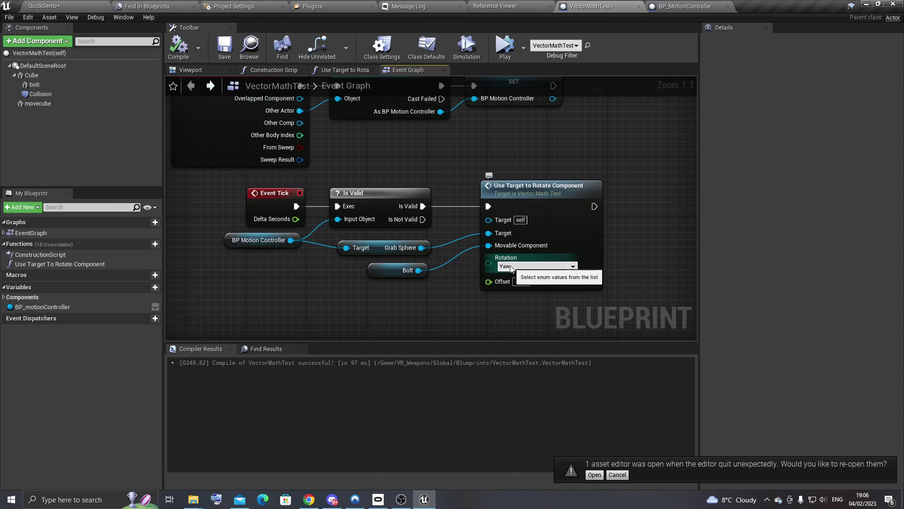
# - Keep the Rotation at Yaw, then browse the Guns, WW2 Blueprints and Global asset folders
pyautogui.click(511, 268)
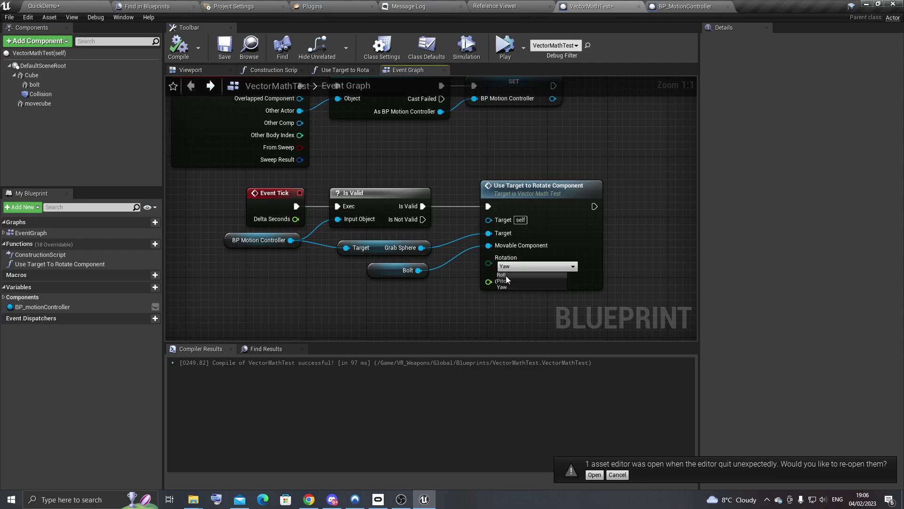
pyautogui.click(508, 282)
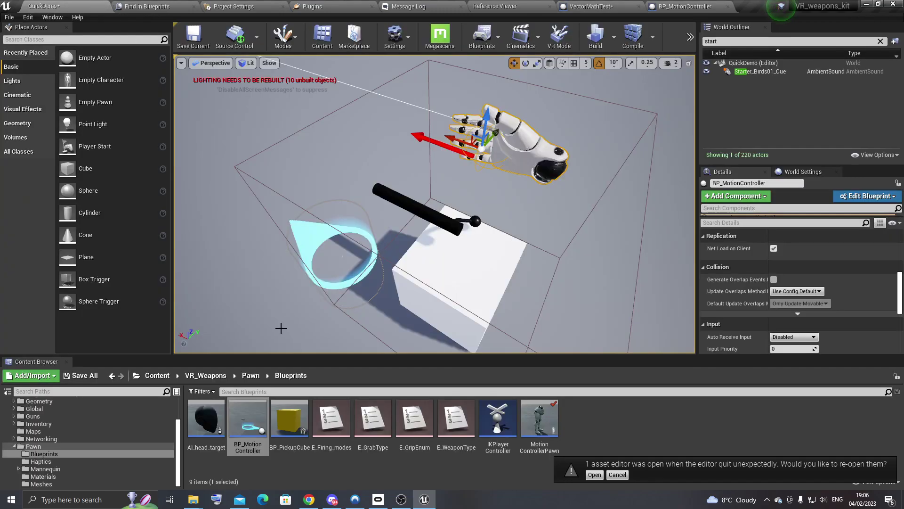
pyautogui.scroll(2, 45, 435)
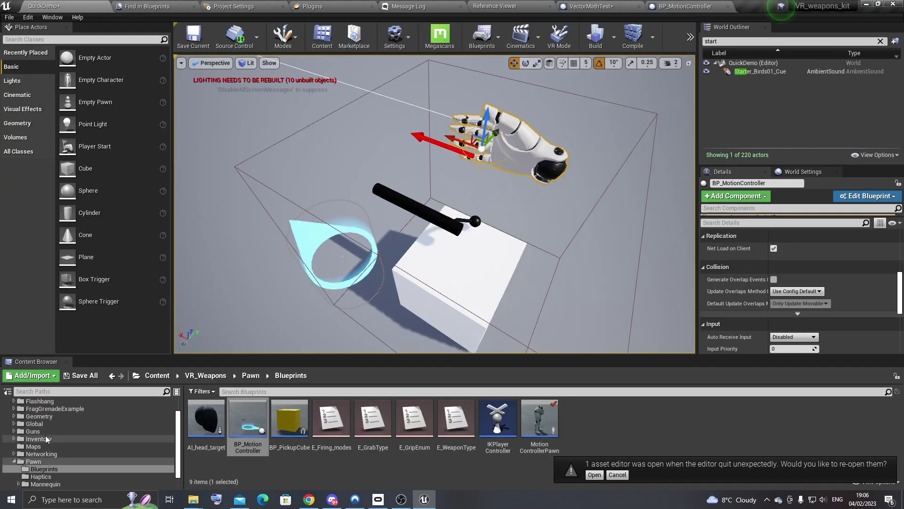
pyautogui.click(43, 433)
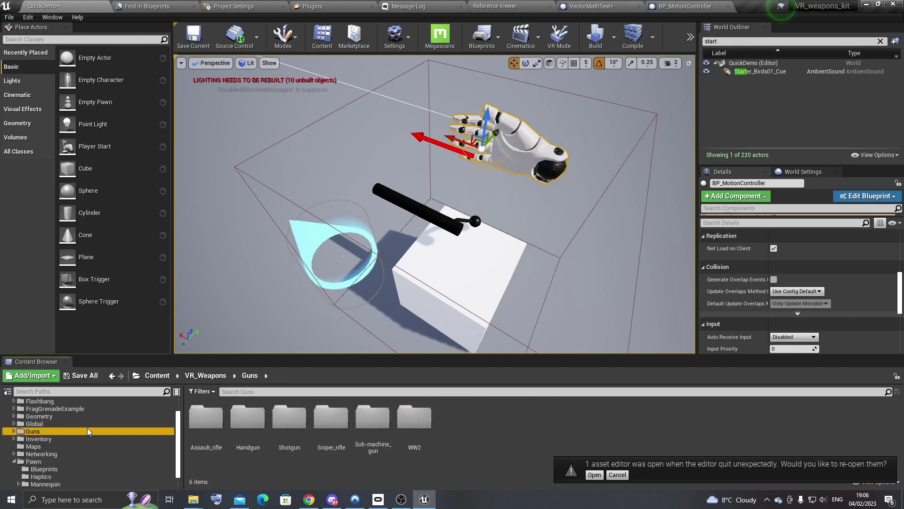
pyautogui.doubleClick(414, 418)
pyautogui.doubleClick(247, 424)
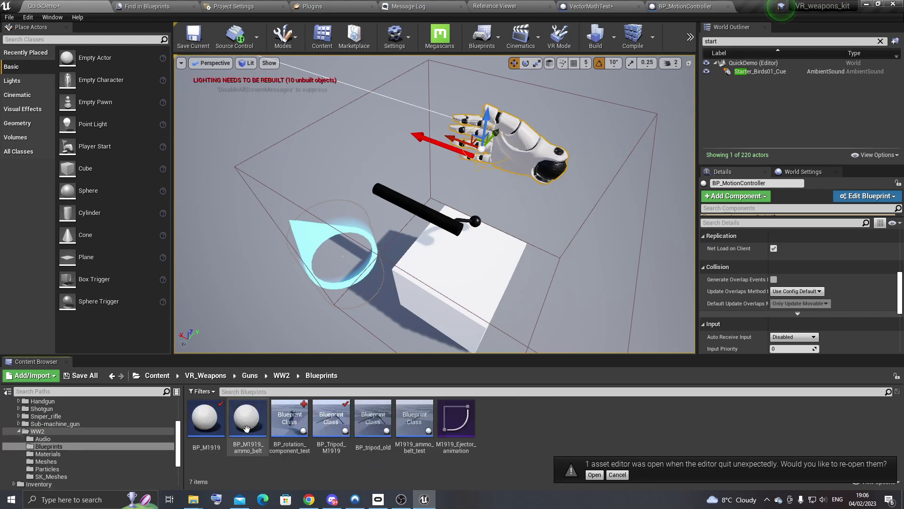
pyautogui.scroll(3, 81, 432)
pyautogui.click(45, 408)
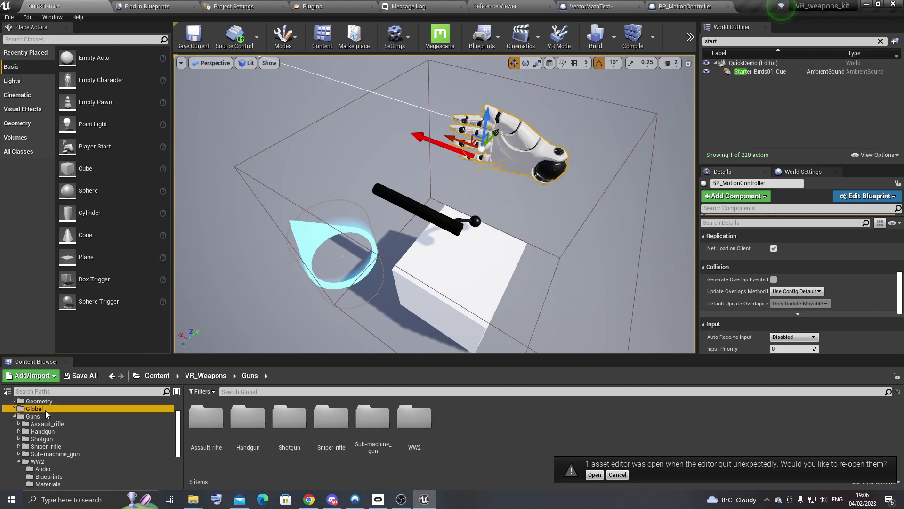
# - Open the ComponentRotations enum in Global/Blueprints to confirm Roll, Pitch and Yaw, then return to VectorMathTest
pyautogui.doubleClick(248, 418)
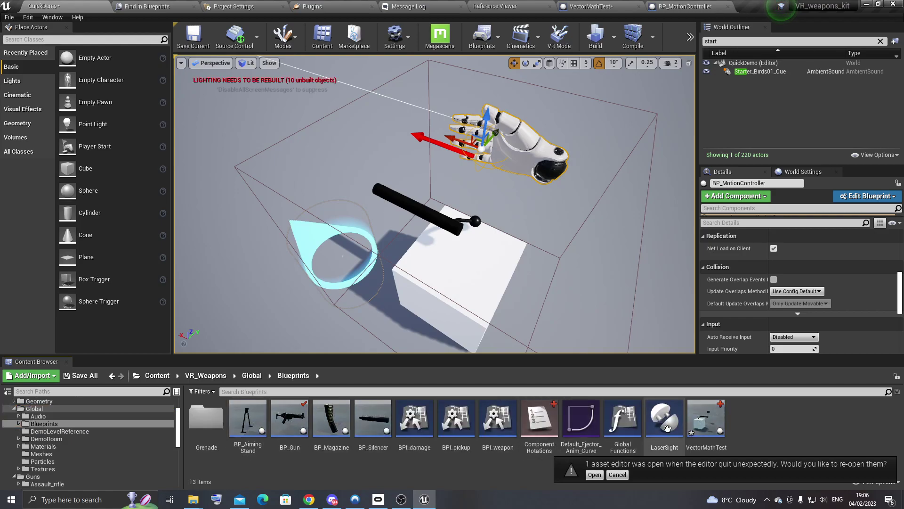
pyautogui.doubleClick(539, 418)
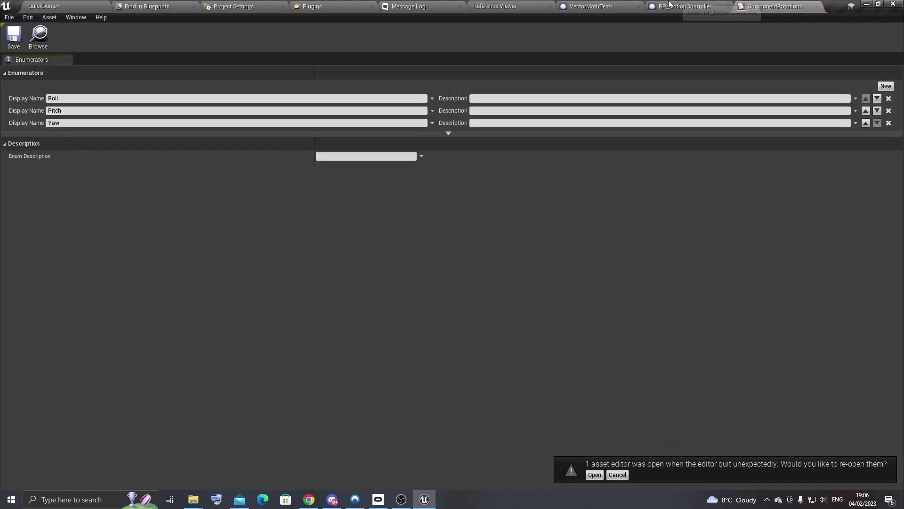
pyautogui.click(611, 5)
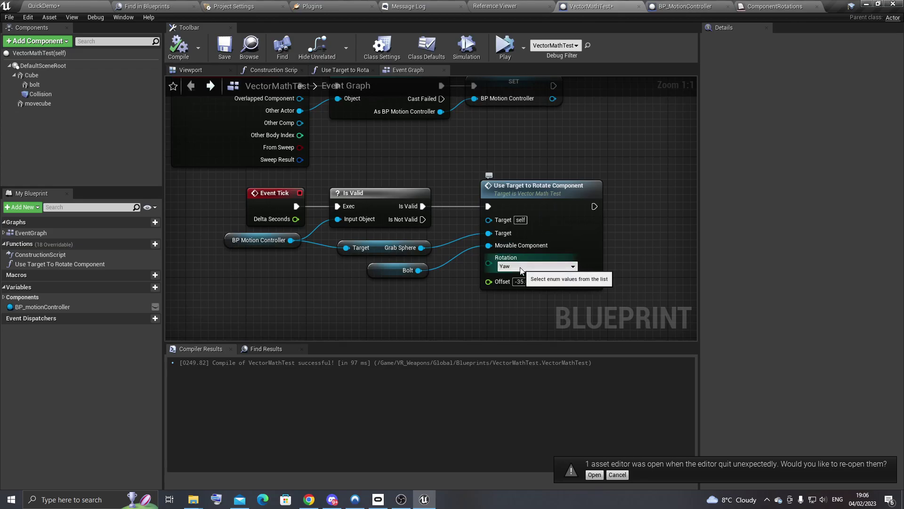
# - View the Use Target to Rotate Component graph's Roll section, then select the VectorMathTest actor in QuickDemo
pyautogui.doubleClick(533, 217)
pyautogui.scroll(-3, 554, 218)
pyautogui.moveTo(555, 218); pyautogui.dragTo(355, 156, button='right')
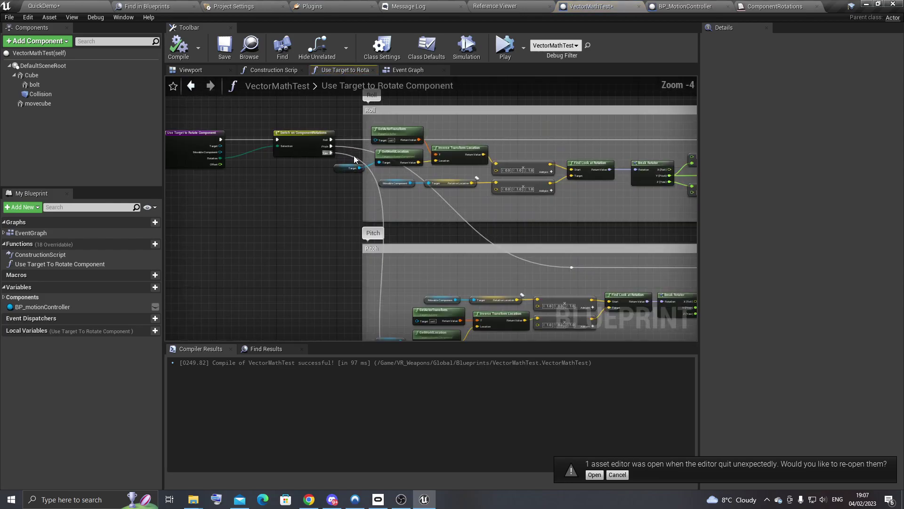
pyautogui.scroll(3, 354, 155)
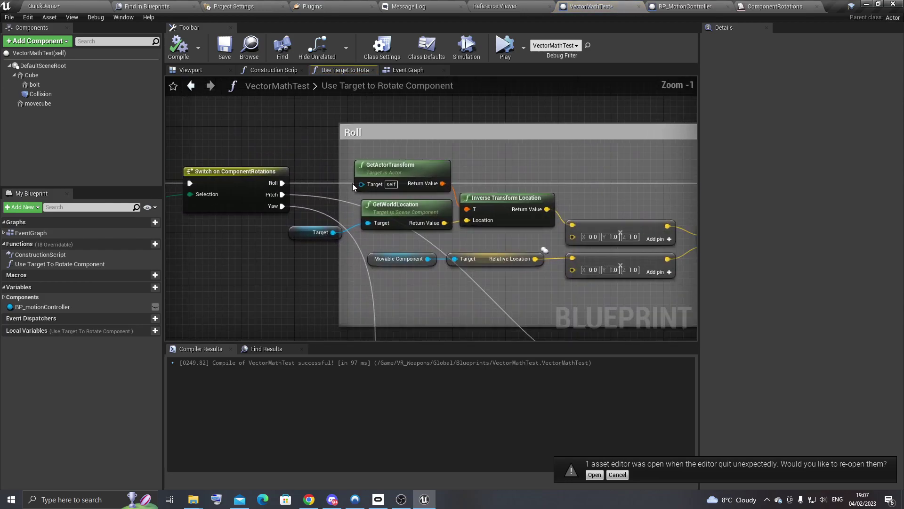
pyautogui.scroll(1, 352, 183)
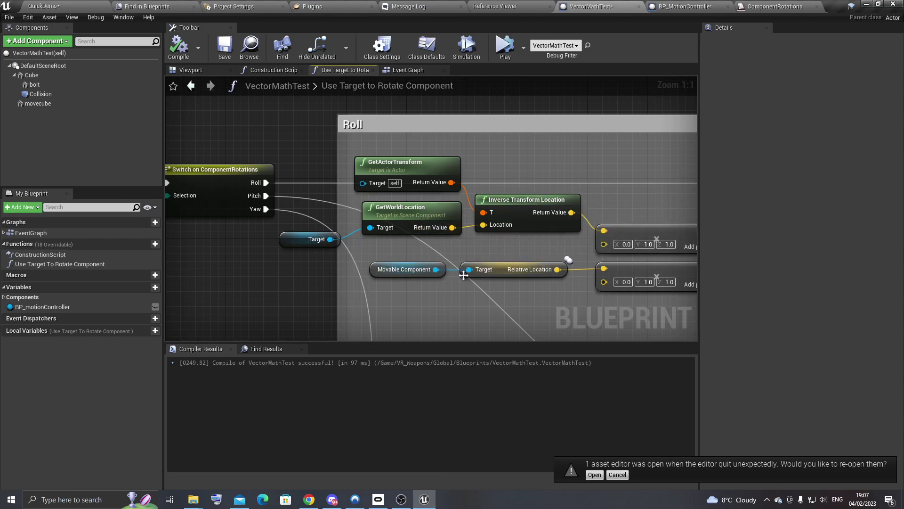
pyautogui.click(87, 6)
pyautogui.click(420, 195)
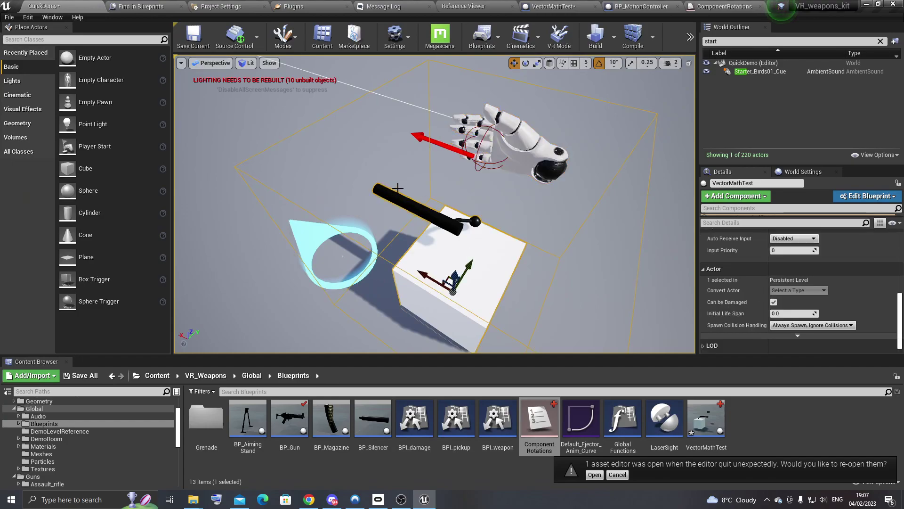
# - Rotate the VectorMathTest actor about 90 degrees and further to test the bolt's response
pyautogui.click(525, 63)
pyautogui.moveTo(476, 329); pyautogui.dragTo(411, 283)
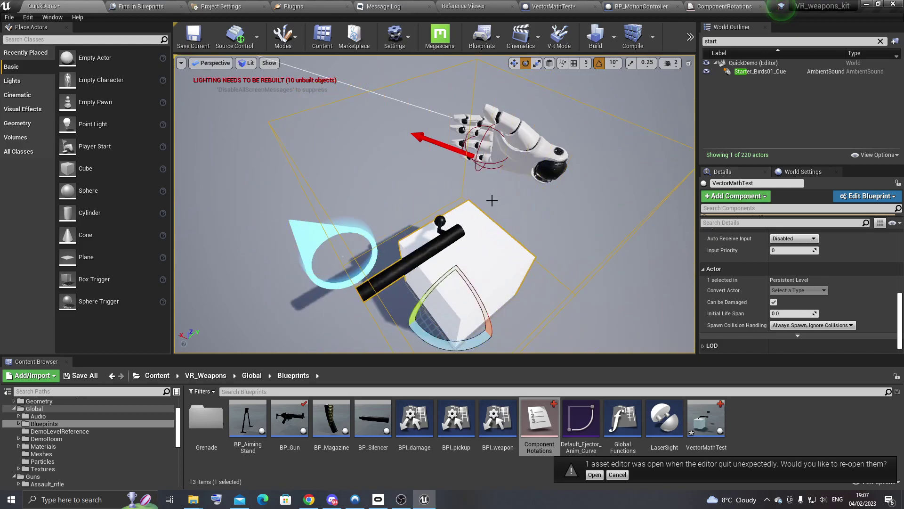
pyautogui.moveTo(414, 314); pyautogui.dragTo(401, 256)
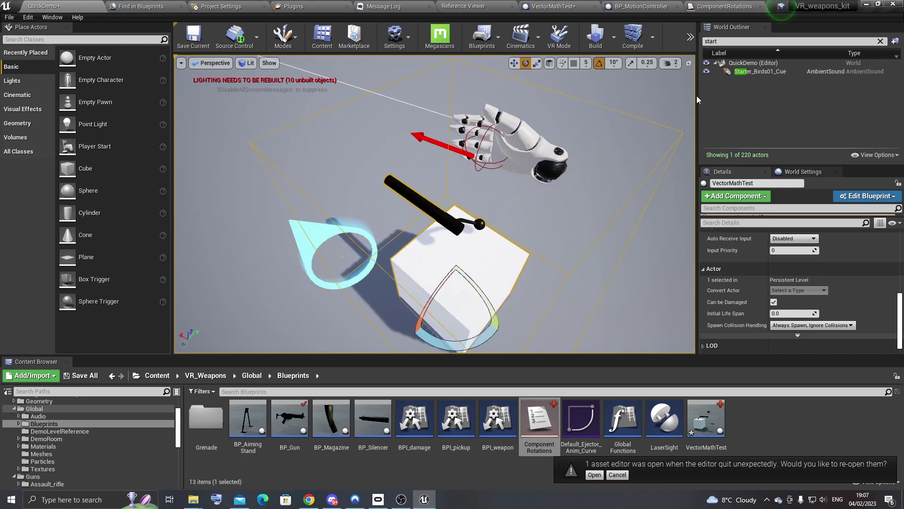
# - Inspect the Roll section's Target and GetWorldLocation nodes, then show the component preview with the bolt atop the cube
pyautogui.click(575, 4)
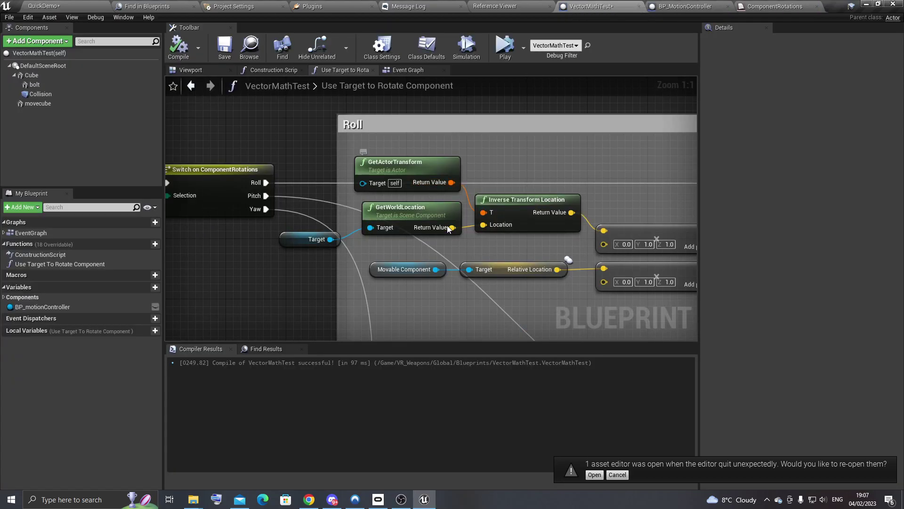
pyautogui.moveTo(469, 247); pyautogui.dragTo(414, 265, button='right')
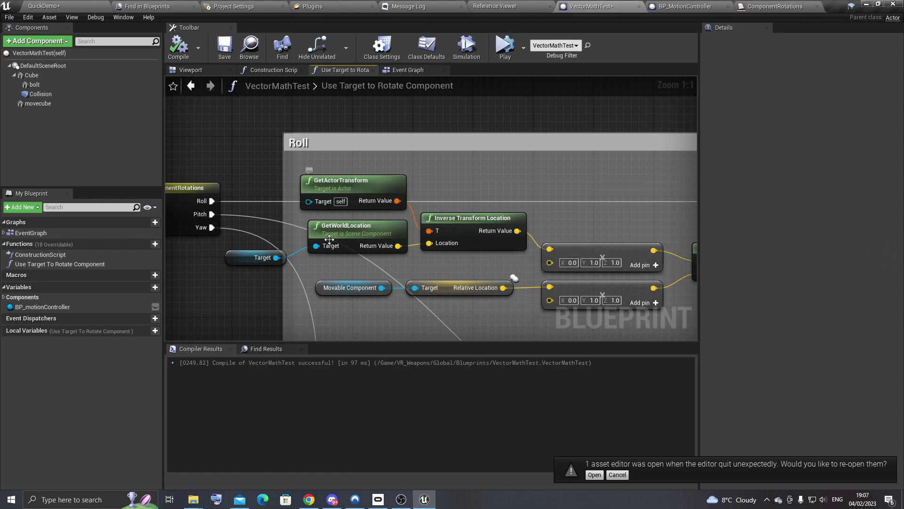
pyautogui.click(261, 259)
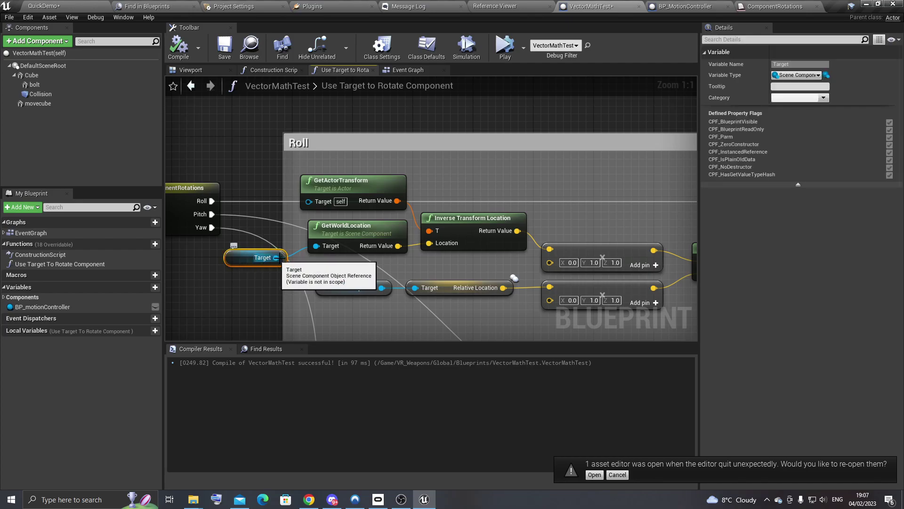
pyautogui.moveTo(321, 233); pyautogui.dragTo(312, 234)
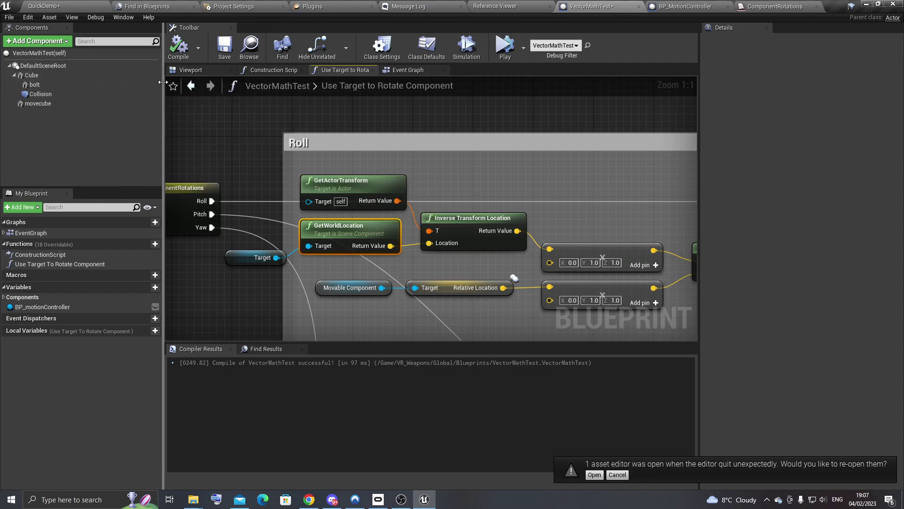
pyautogui.moveTo(510, 180); pyautogui.dragTo(386, 148, button='right')
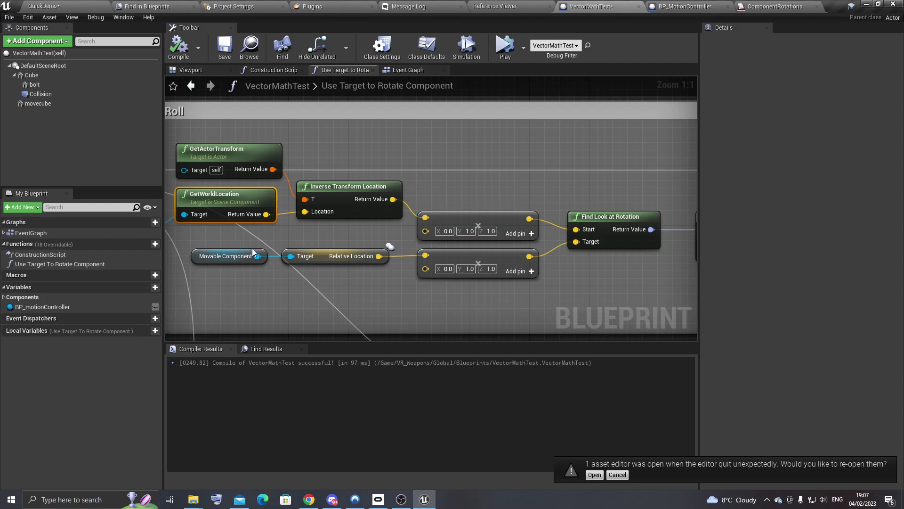
pyautogui.click(201, 71)
# - Select the bolt component in the preview, then open the Use Target to Rotate Component graph
pyautogui.click(520, 222)
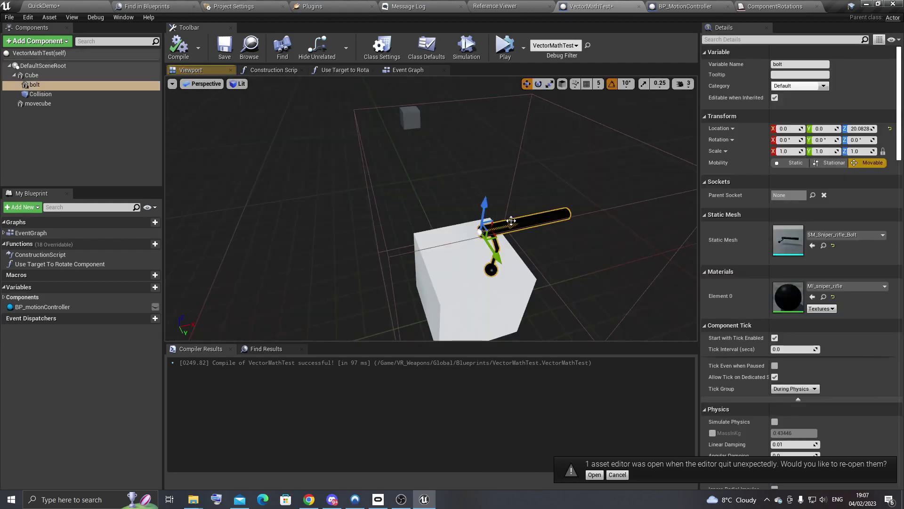
pyautogui.click(419, 72)
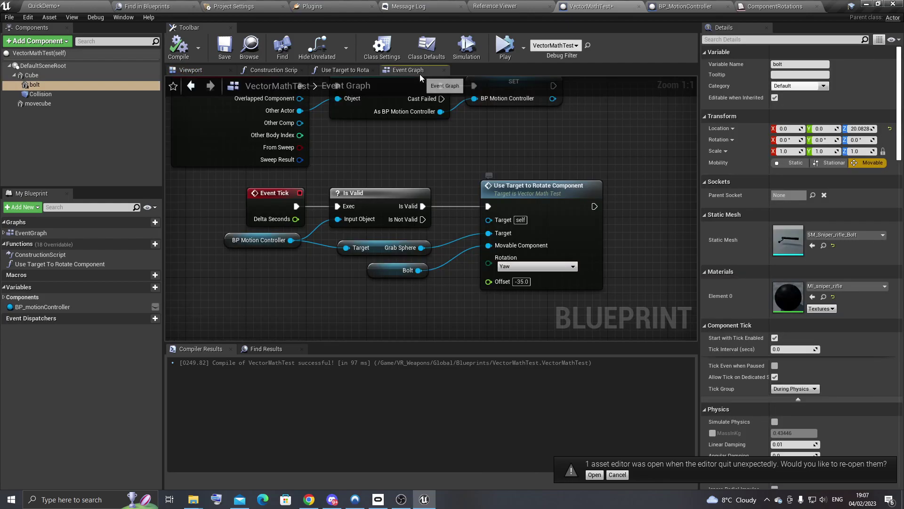
pyautogui.click(343, 70)
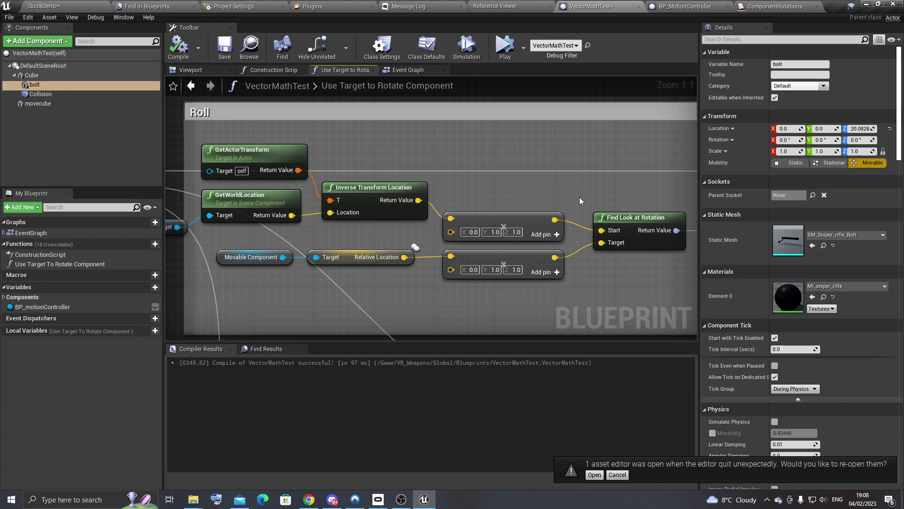
# - Review the Switch on ComponentRotations and Find Look at Rotation nodes, then orbit closer to the bolt
pyautogui.moveTo(701, 197); pyautogui.dragTo(707, 197)
pyautogui.moveTo(668, 192); pyautogui.dragTo(647, 184, button='right')
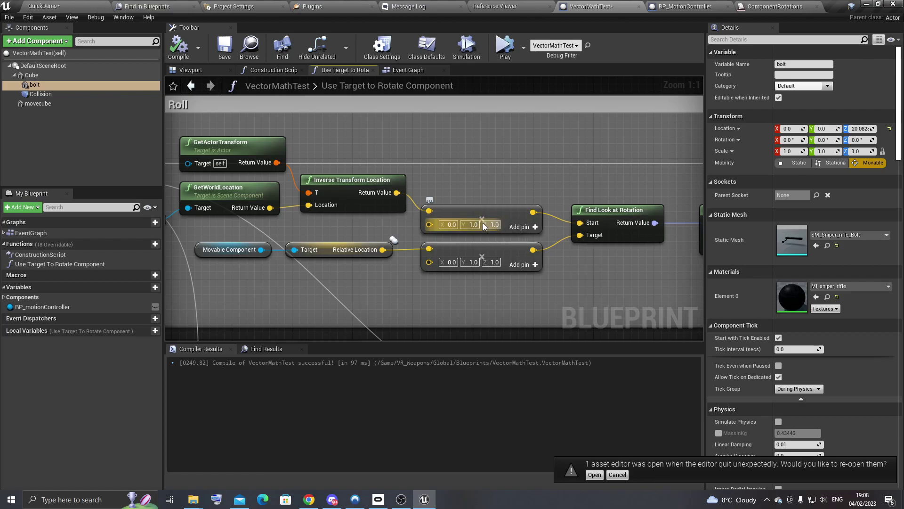
pyautogui.moveTo(409, 220); pyautogui.dragTo(522, 232, button='right')
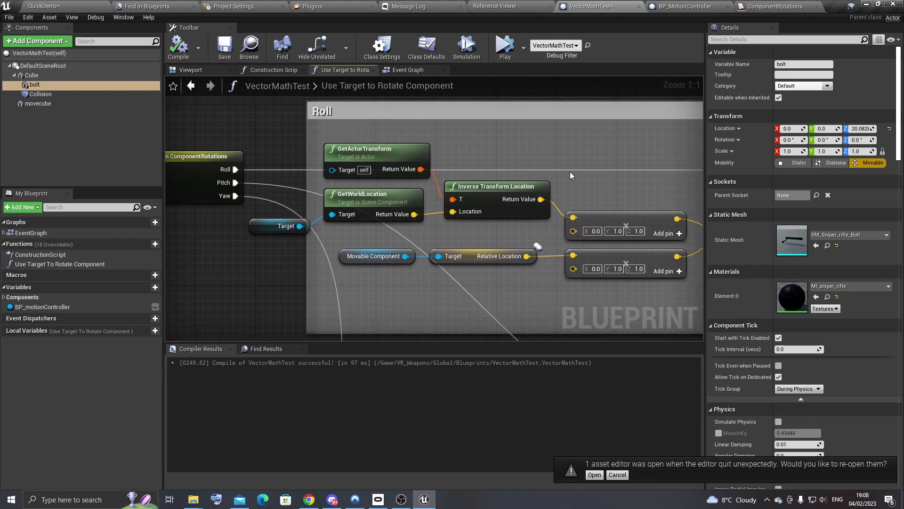
pyautogui.moveTo(570, 172); pyautogui.dragTo(437, 183, button='right')
pyautogui.click(205, 72)
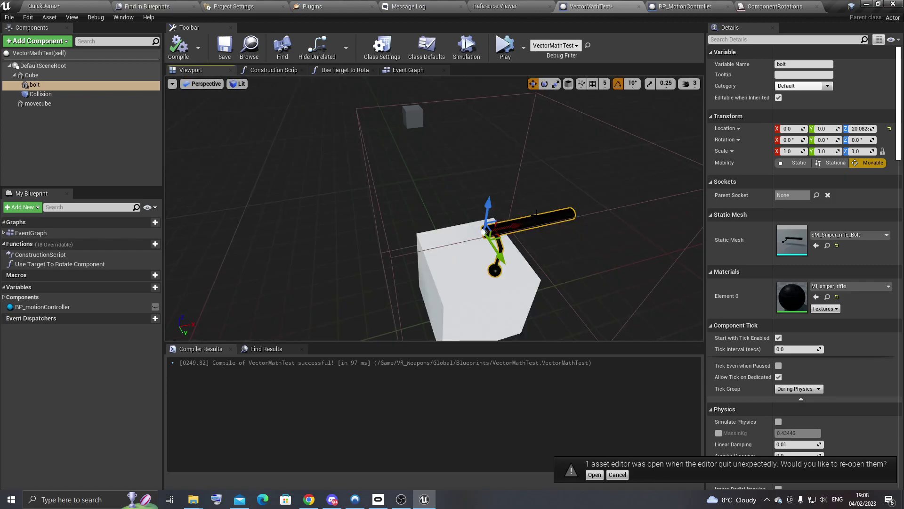
pyautogui.moveTo(433, 207); pyautogui.dragTo(407, 213, button='right')
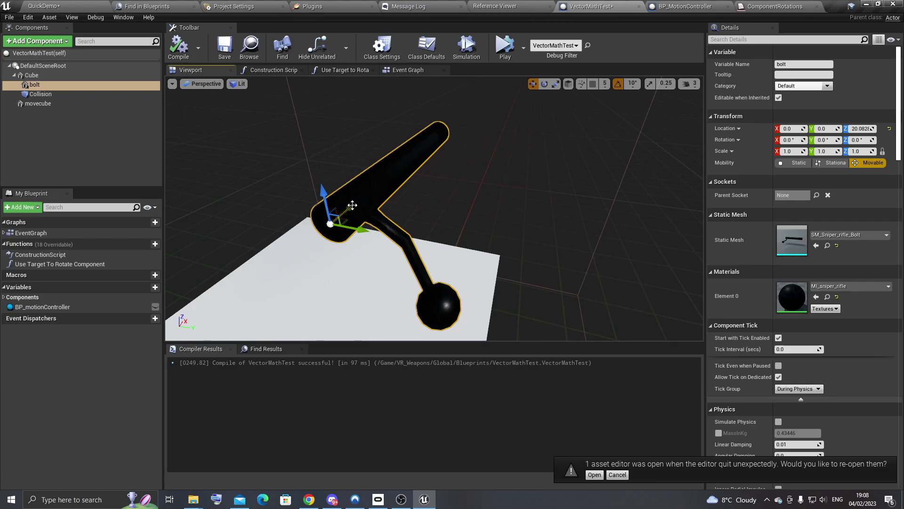
# - In Use Target to Rotate Component, follow the Roll nodes through Break Rotator to SetRelativeRotation
pyautogui.click(408, 70)
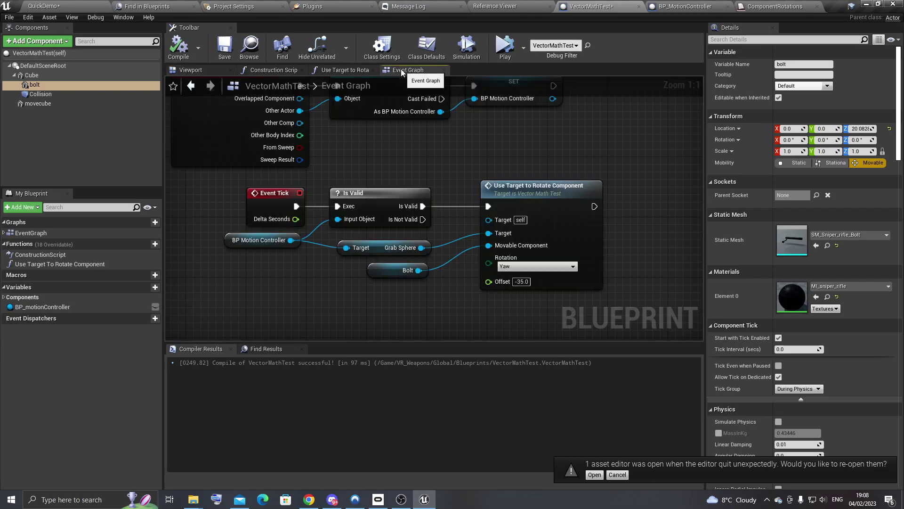
pyautogui.click(326, 71)
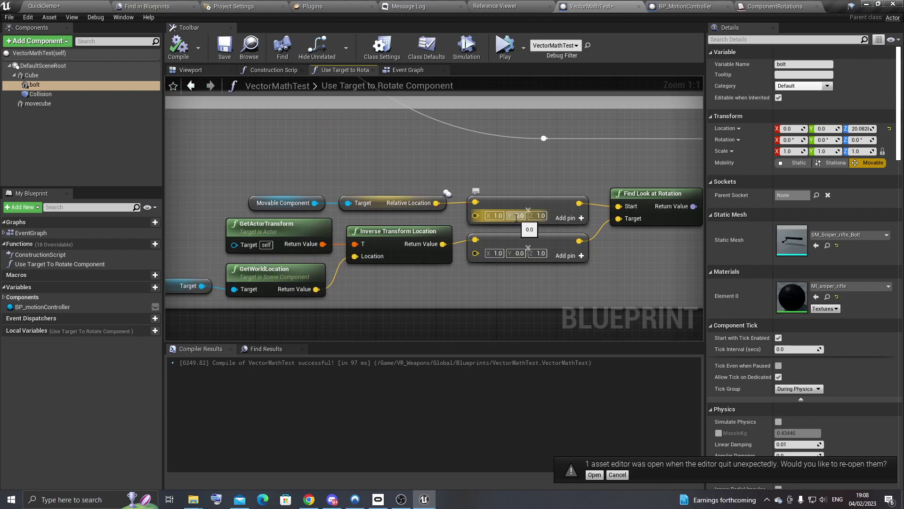
pyautogui.moveTo(469, 278); pyautogui.dragTo(404, 284, button='right')
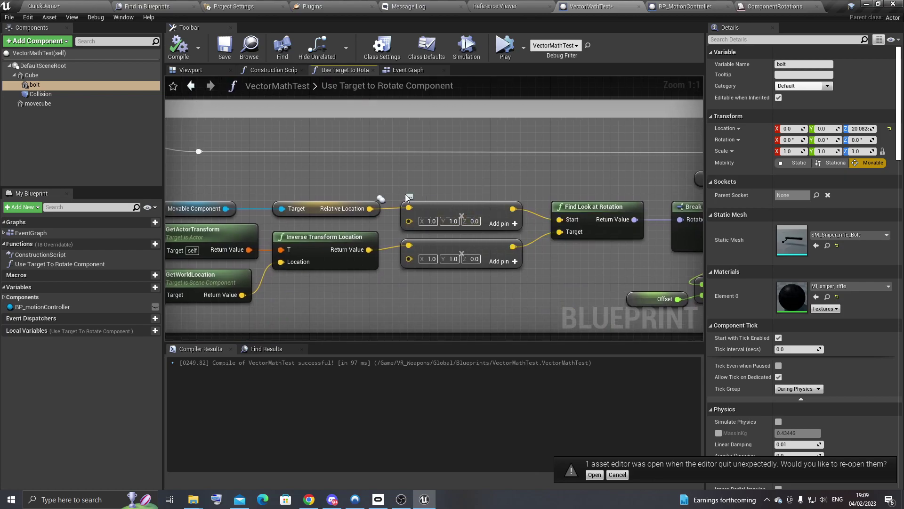
pyautogui.moveTo(408, 197); pyautogui.dragTo(521, 172, button='right')
pyautogui.moveTo(624, 179); pyautogui.dragTo(415, 166, button='right')
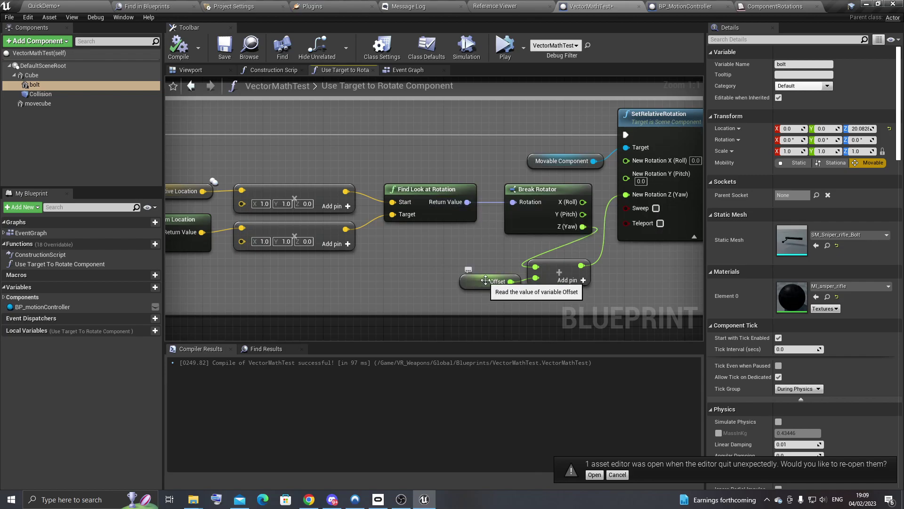
# - Orbit the Viewport for a closer look at the bolt, then bring the function's Roll chain back into view
pyautogui.click(225, 71)
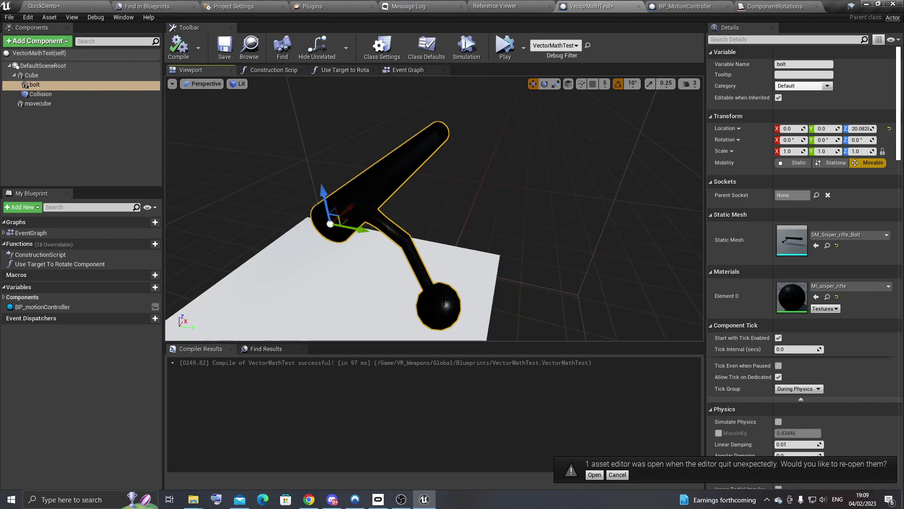
pyautogui.moveTo(447, 302); pyautogui.dragTo(417, 230, button='right')
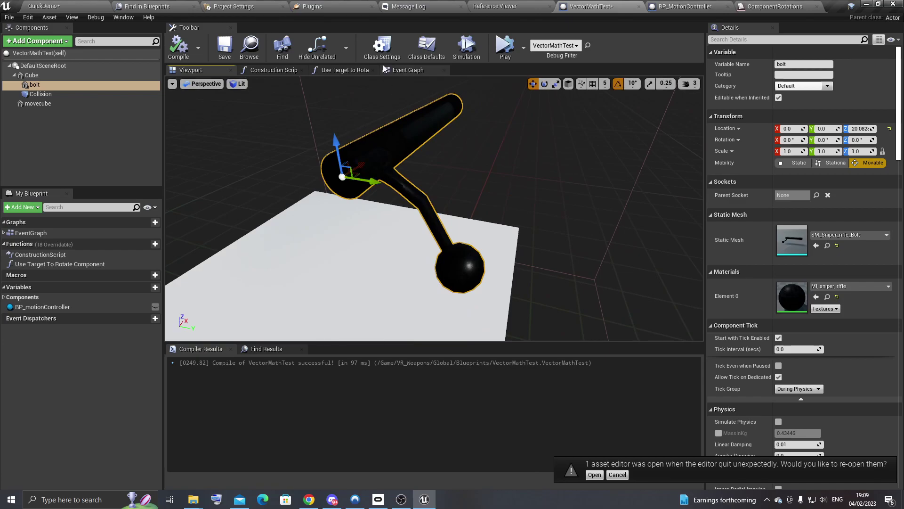
pyautogui.click(408, 69)
pyautogui.click(349, 70)
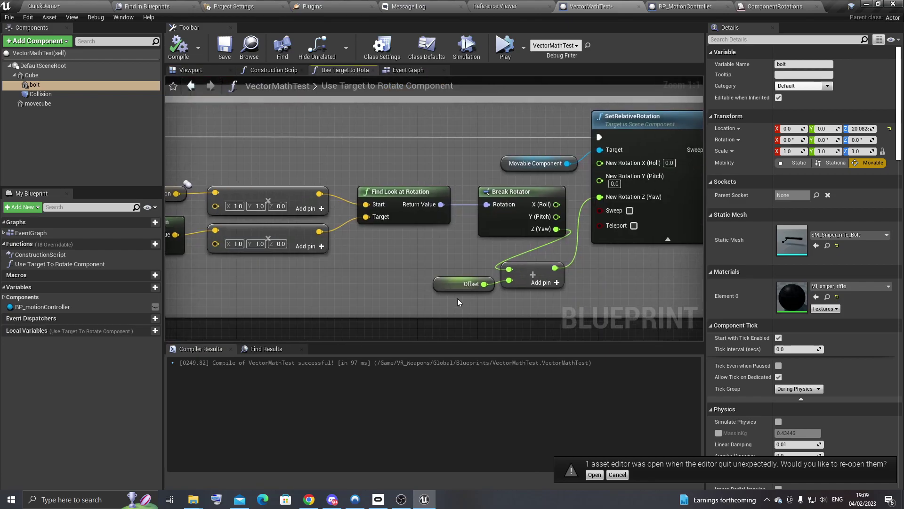
pyautogui.moveTo(485, 287); pyautogui.dragTo(324, 167, button='right')
pyautogui.scroll(-1, 467, 249)
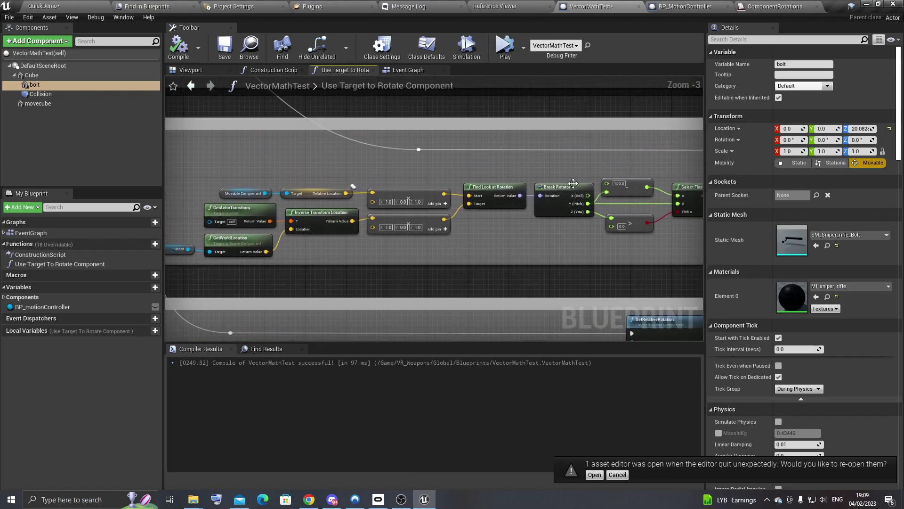
pyautogui.scroll(1, 465, 280)
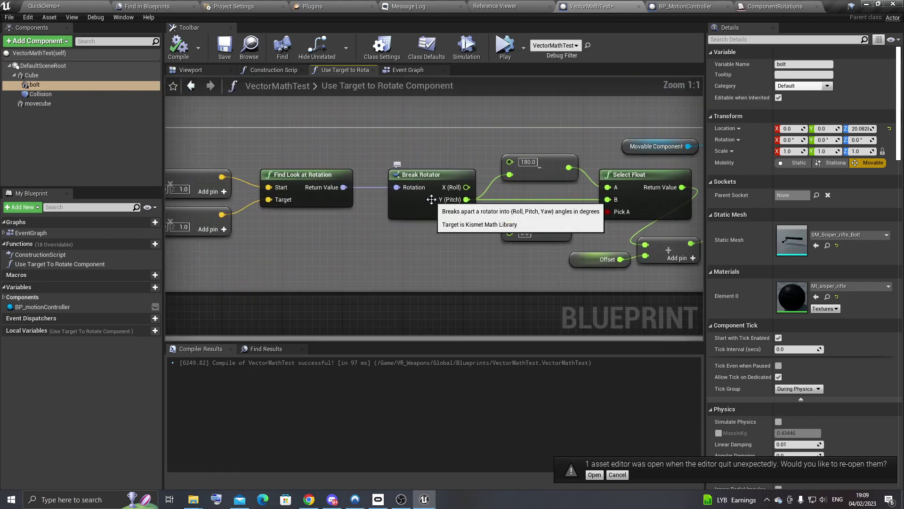
pyautogui.moveTo(433, 198); pyautogui.dragTo(411, 94, button='right')
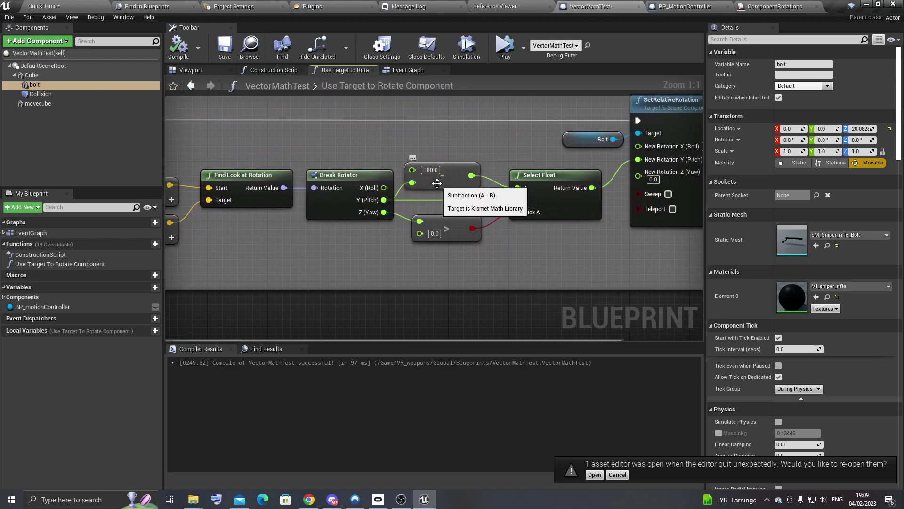
pyautogui.click(440, 222)
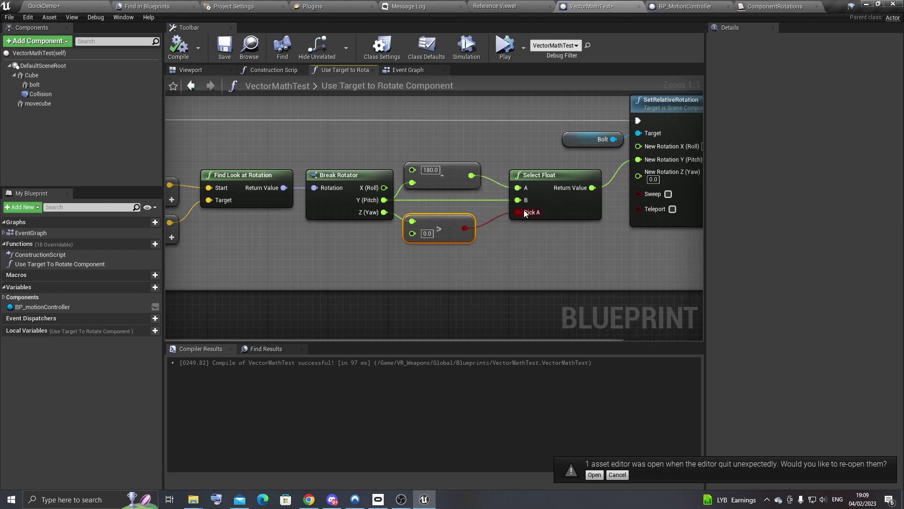
pyautogui.click(216, 74)
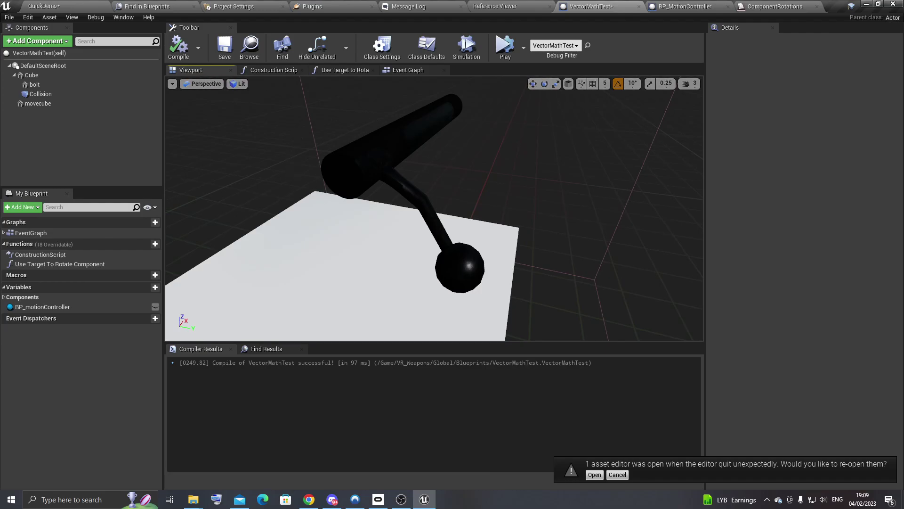
pyautogui.click(397, 69)
pyautogui.click(346, 69)
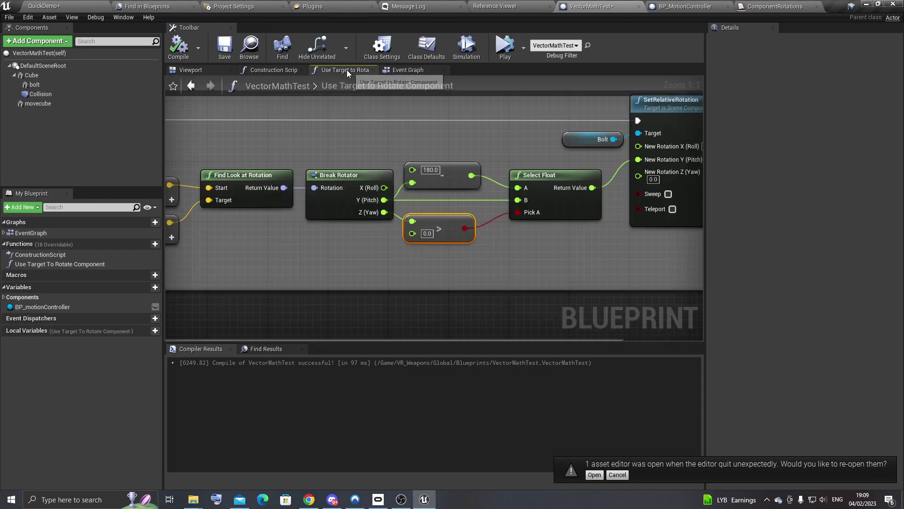
pyautogui.scroll(-4, 505, 183)
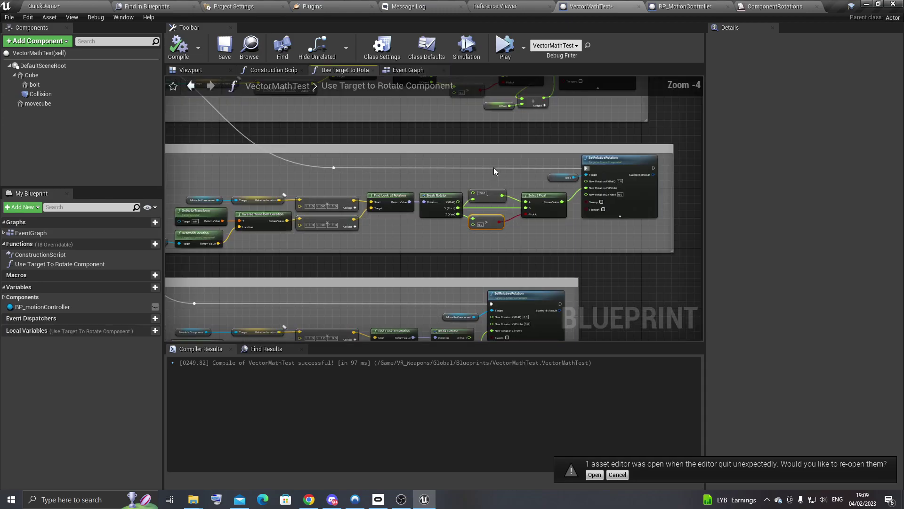
# - Widen the graph area and zoom in on the Roll chain's Select Float and SetRelativeRotation nodes
pyautogui.moveTo(704, 165); pyautogui.dragTo(788, 165)
pyautogui.moveTo(230, 121); pyautogui.dragTo(363, 210, button='right')
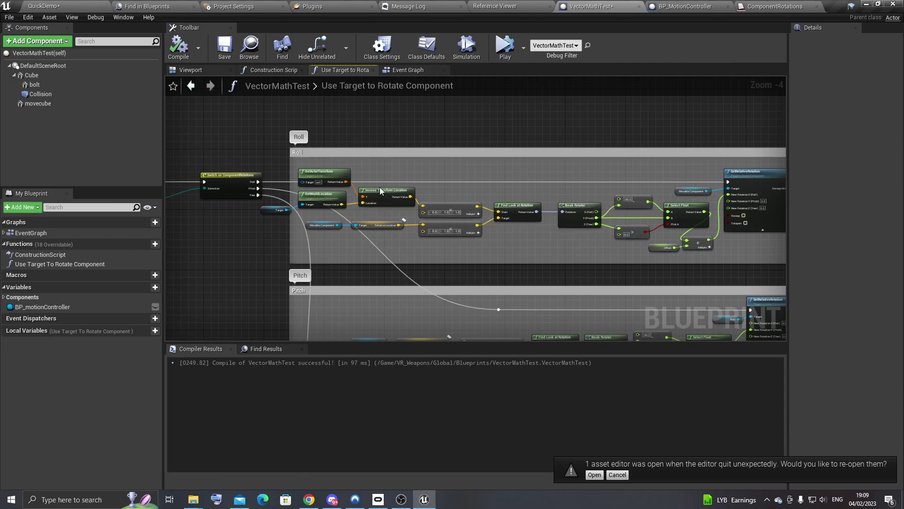
pyautogui.moveTo(384, 188)
pyautogui.scroll(2, 384, 189)
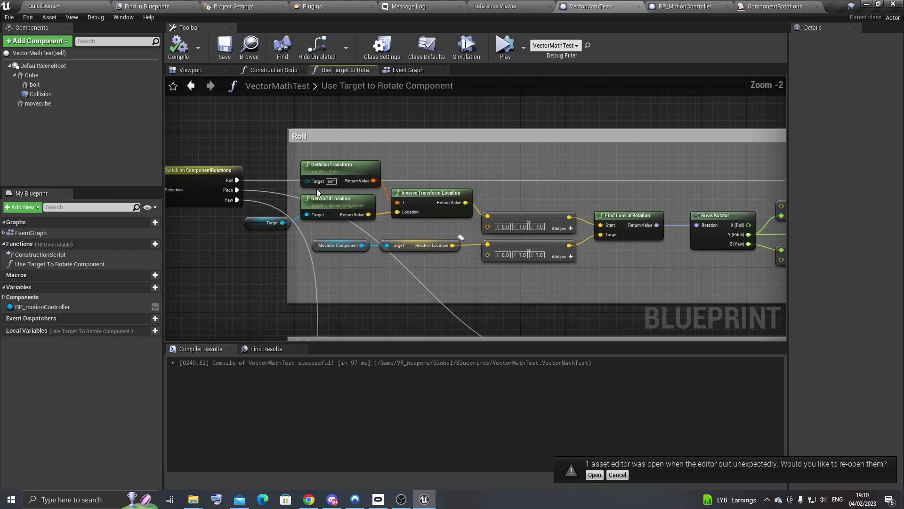
pyautogui.moveTo(423, 148); pyautogui.dragTo(242, 157, button='right')
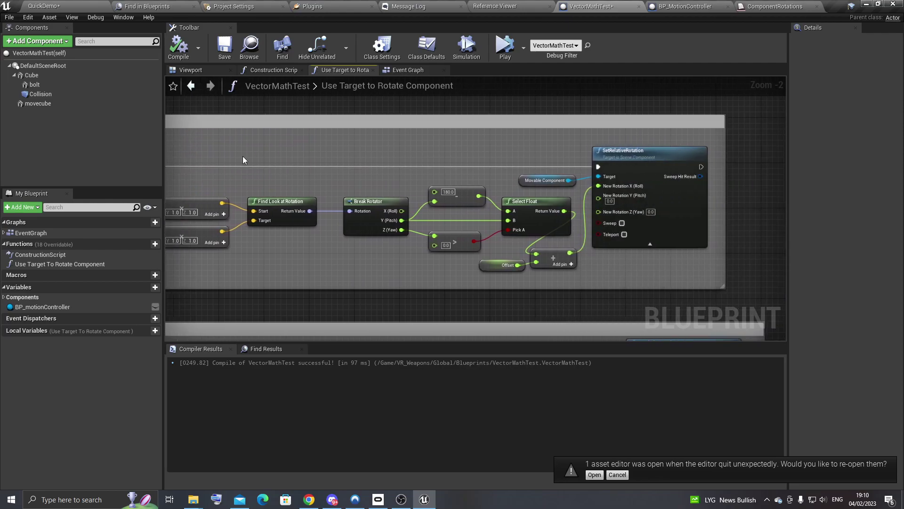
pyautogui.scroll(1, 385, 189)
pyautogui.moveTo(493, 141); pyautogui.dragTo(358, 141, button='right')
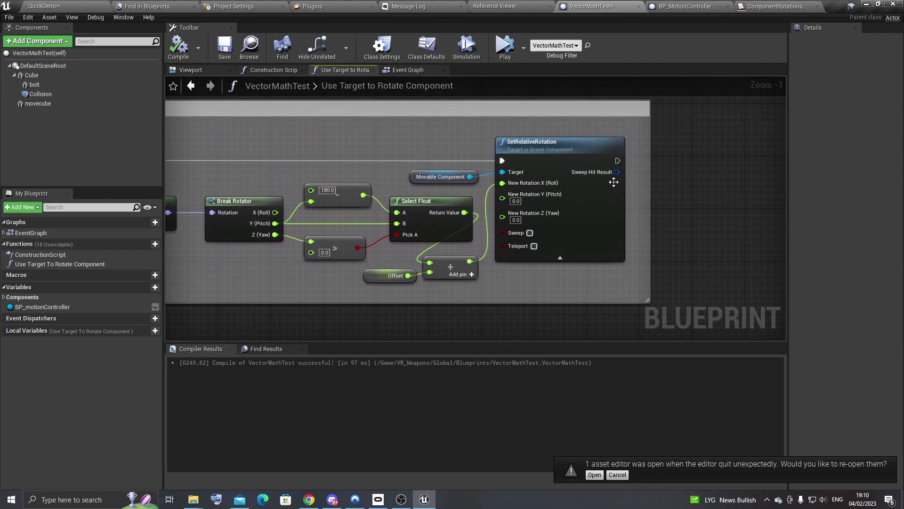
pyautogui.moveTo(409, 185); pyautogui.dragTo(443, 176, button='right')
pyautogui.scroll(1, 434, 191)
pyautogui.scroll(-4, 479, 176)
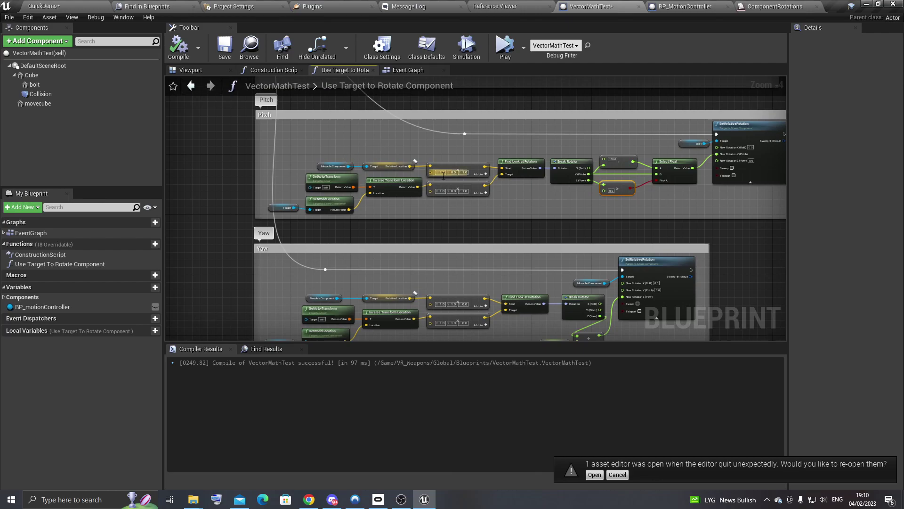
# - Inspect the Pitch and Yaw comment boxes, including the whole Yaw SetRelativeRotation node
pyautogui.moveTo(494, 214); pyautogui.dragTo(481, 174, button='right')
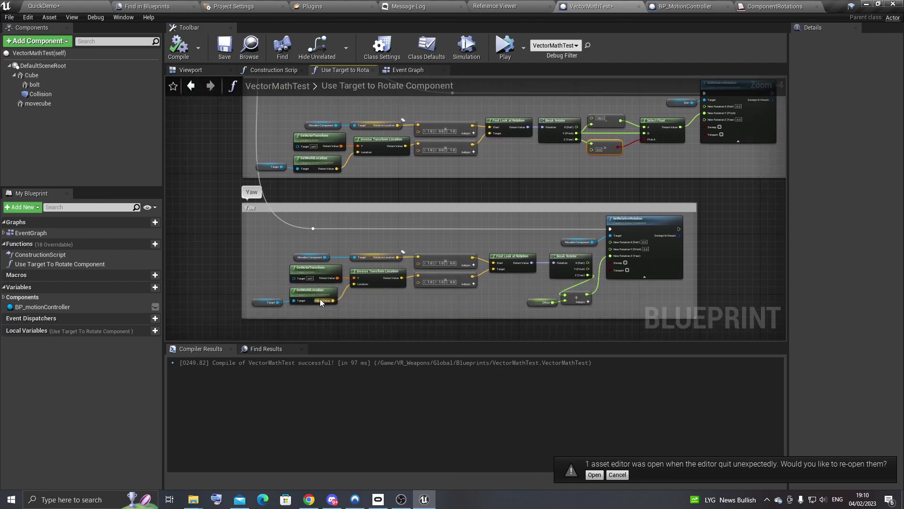
pyautogui.scroll(2, 310, 289)
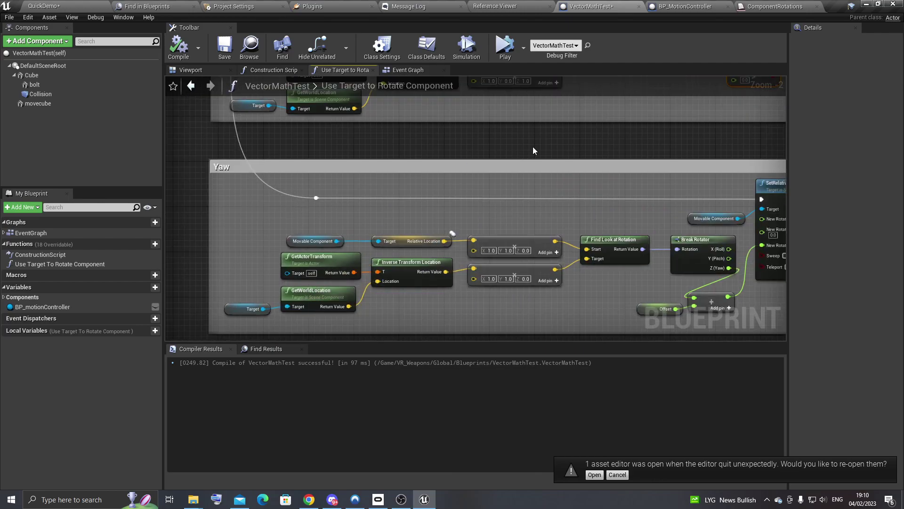
pyautogui.moveTo(534, 146); pyautogui.dragTo(438, 145, button='right')
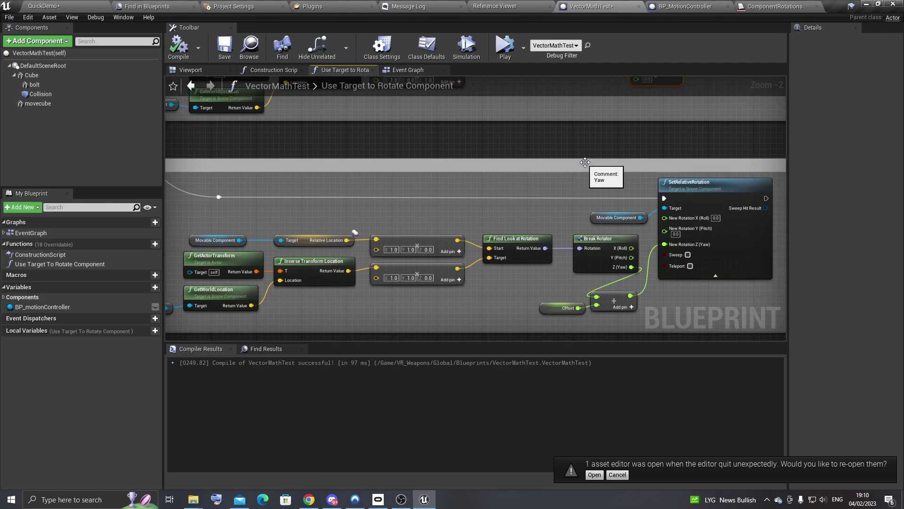
pyautogui.scroll(-2, 529, 228)
pyautogui.scroll(-2, 529, 228)
# - Review the Roll chain from Break Rotator to SetRelativeRotation, then the lower Pitch branch
pyautogui.moveTo(465, 122); pyautogui.dragTo(463, 170, button='right')
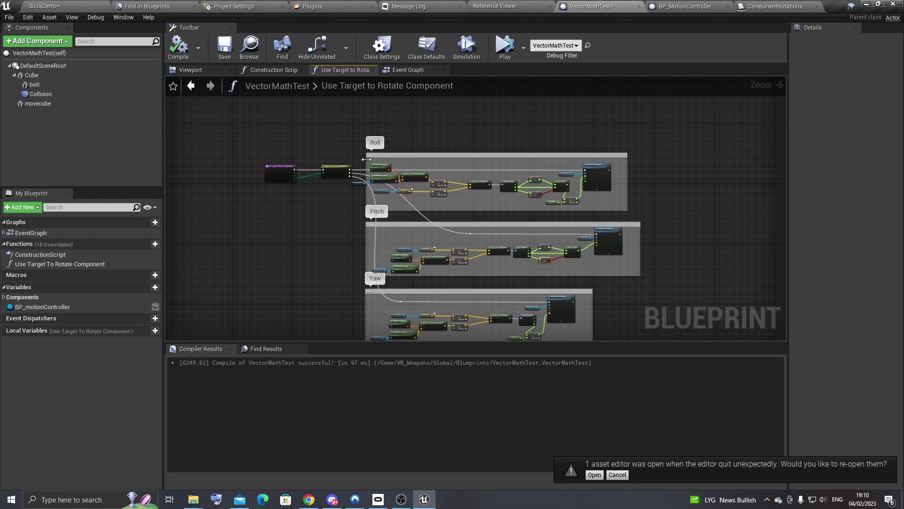
pyautogui.scroll(3, 390, 181)
pyautogui.scroll(2, 390, 182)
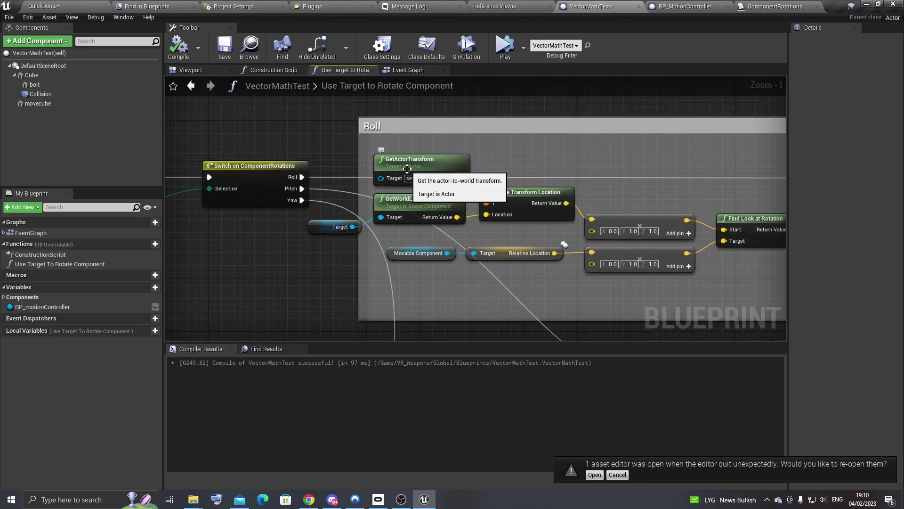
pyautogui.moveTo(549, 196); pyautogui.dragTo(358, 174, button='right')
pyautogui.scroll(-2, 591, 224)
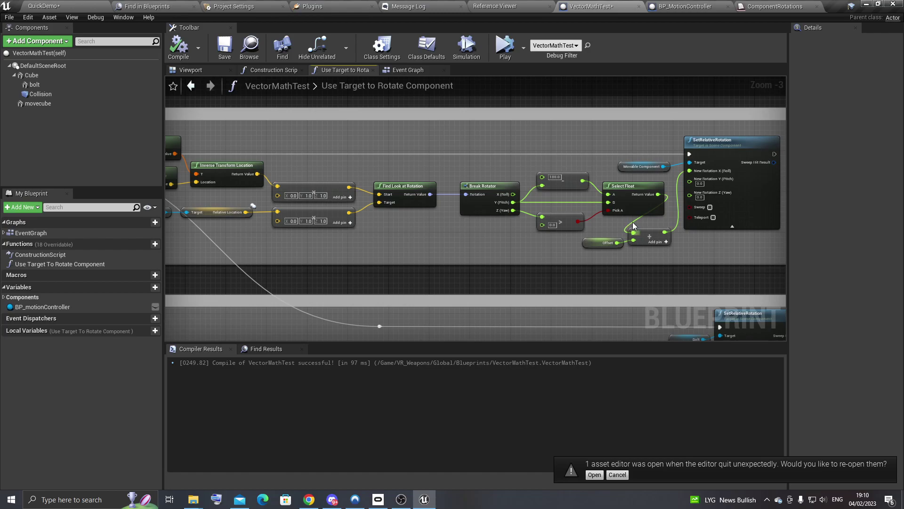
pyautogui.moveTo(633, 226); pyautogui.dragTo(491, 109, button='right')
pyautogui.scroll(-2, 483, 195)
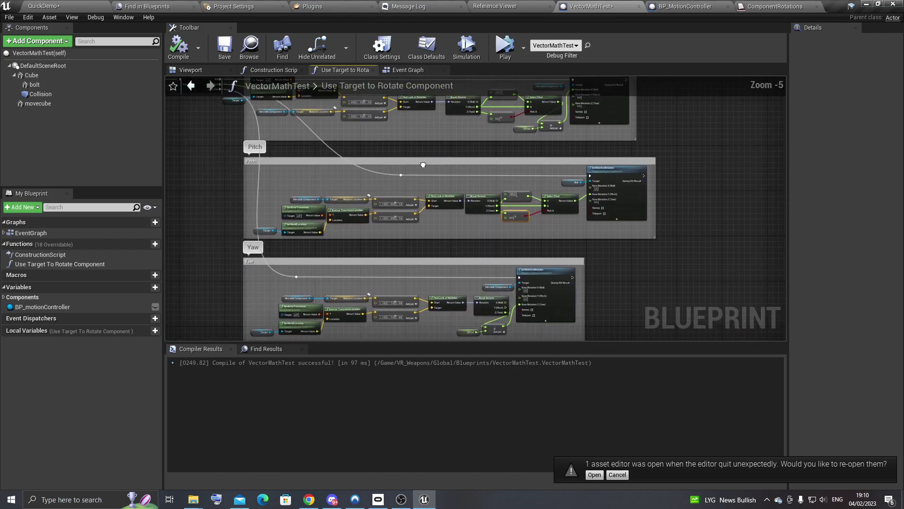